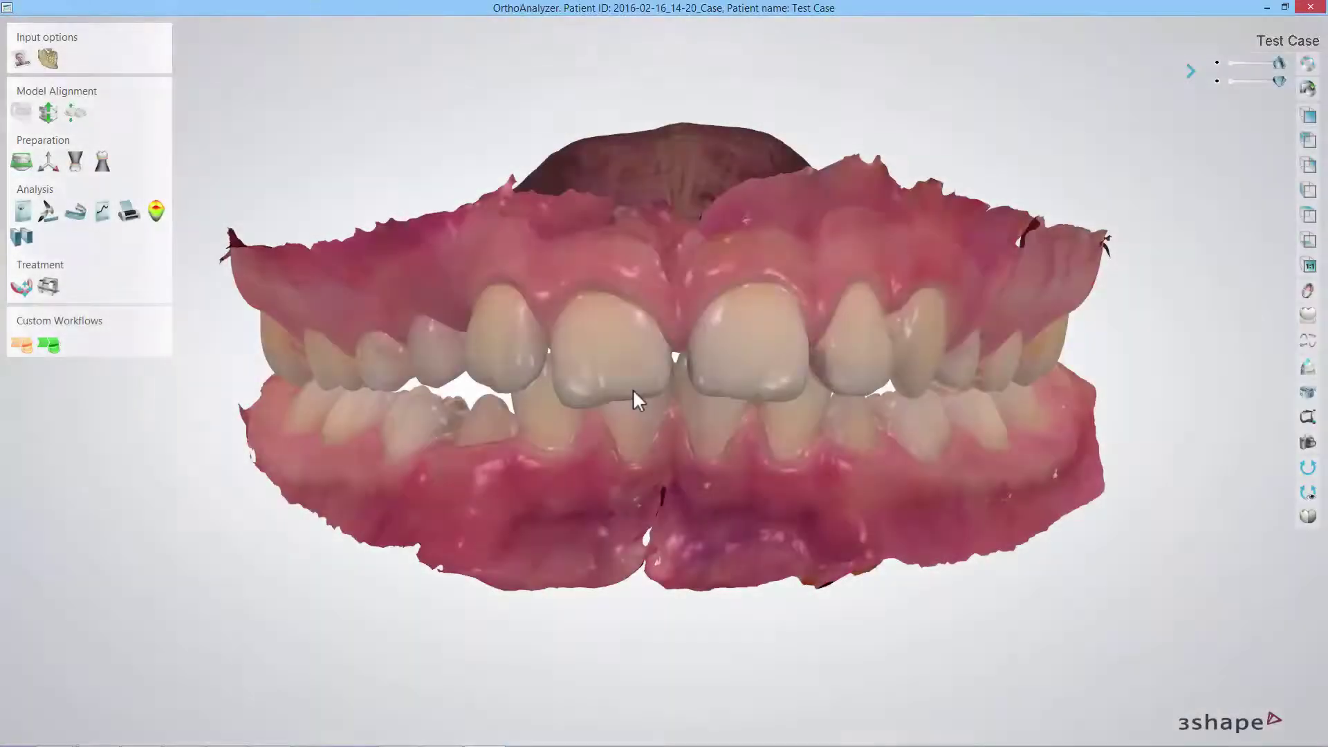
Step: Load the KIG questionnaire and answer D - Overjet with 3-6mm [KIG2]
left_click(17, 214)
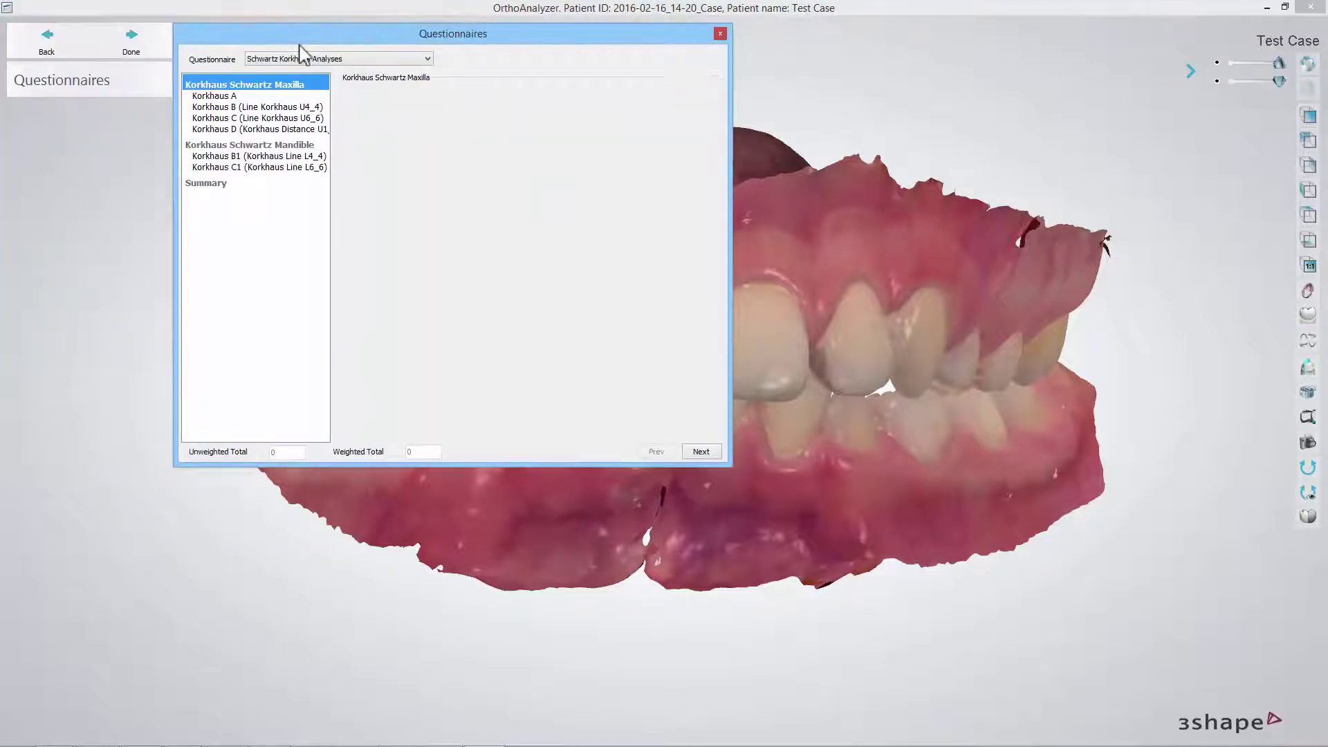
left_click(299, 54)
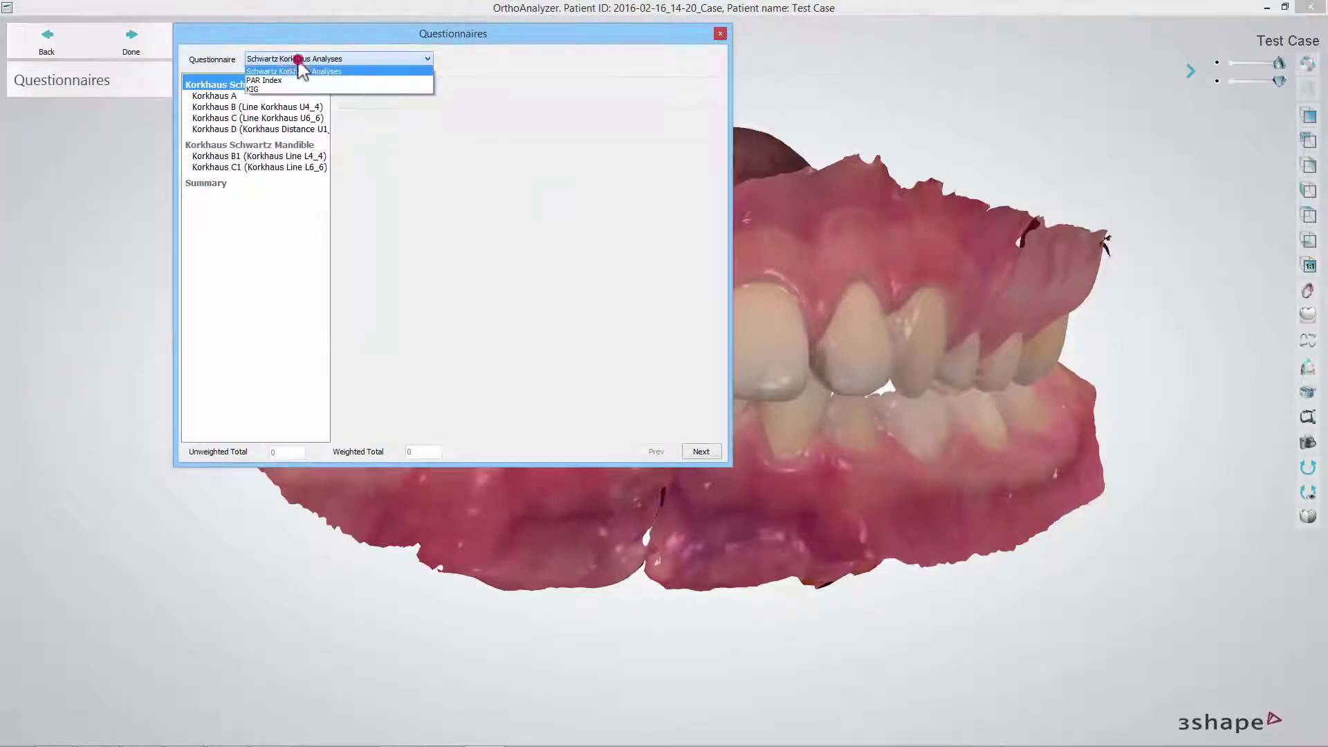
left_click(271, 90)
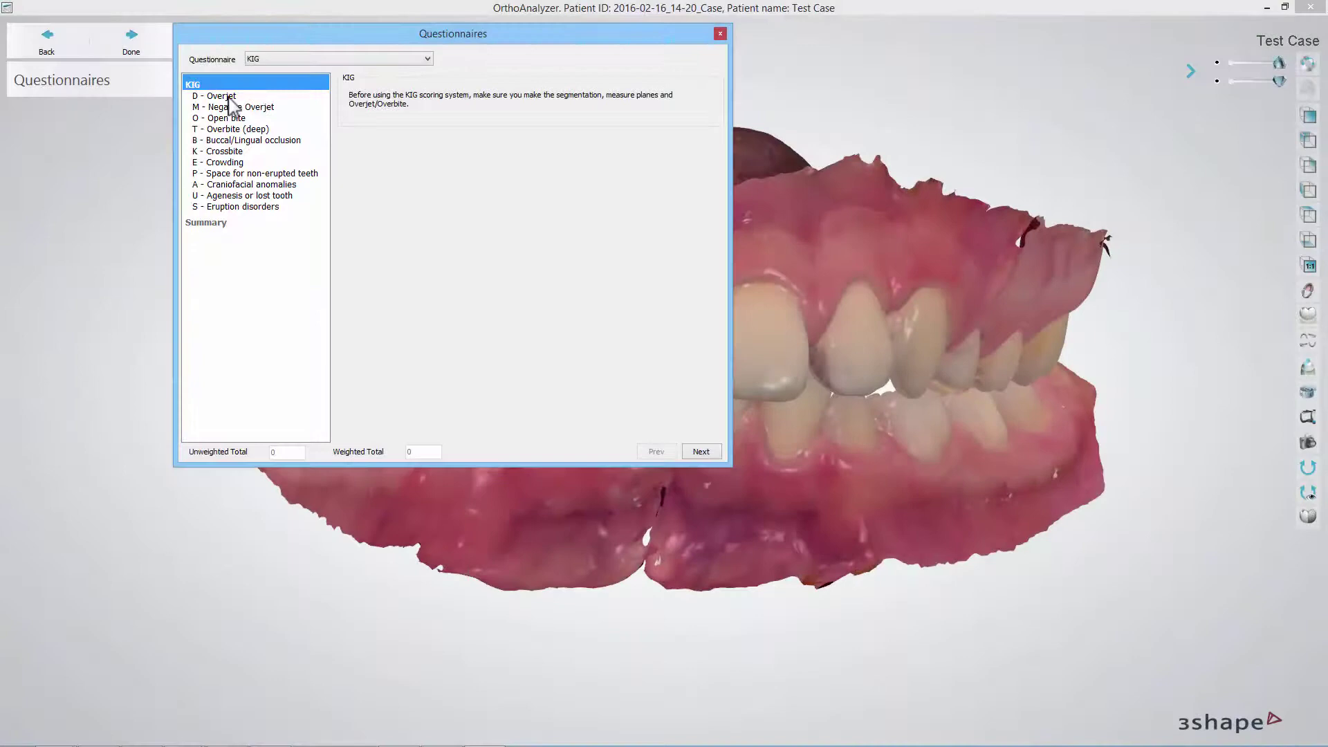
left_click(220, 96)
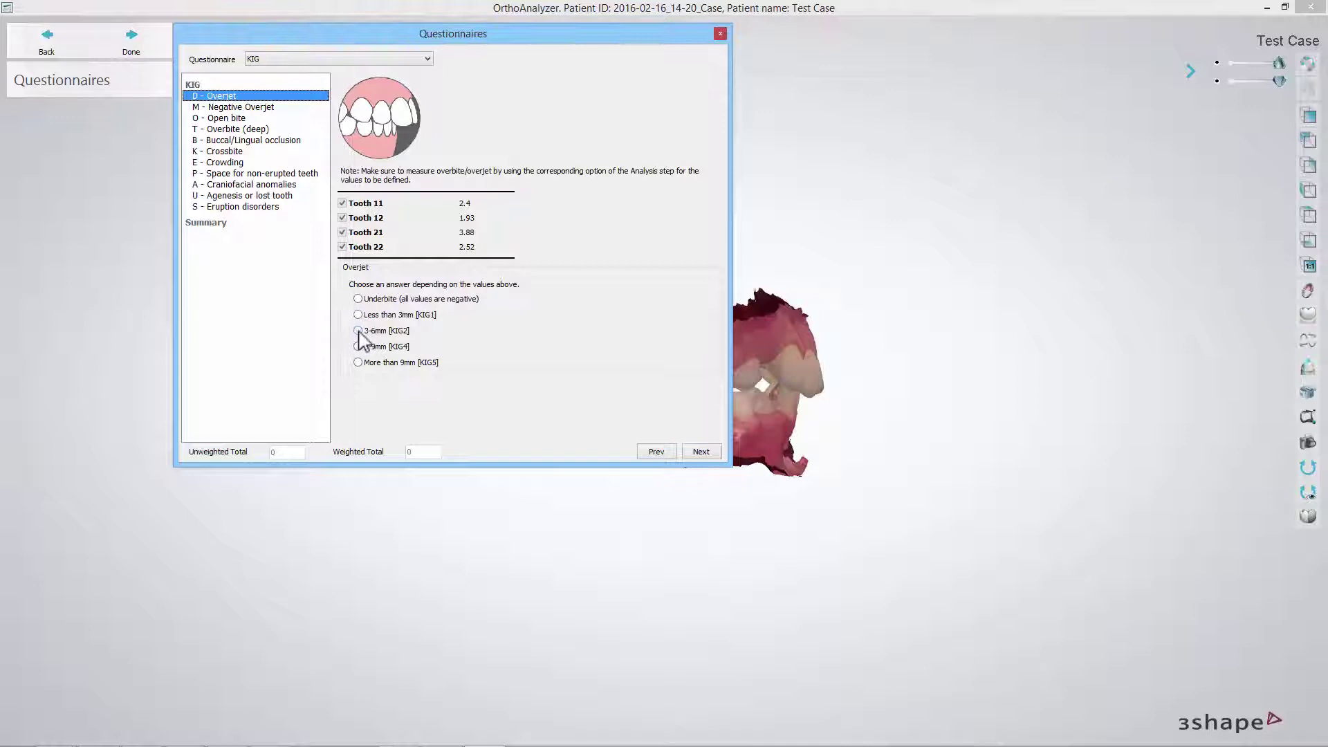
left_click(359, 330)
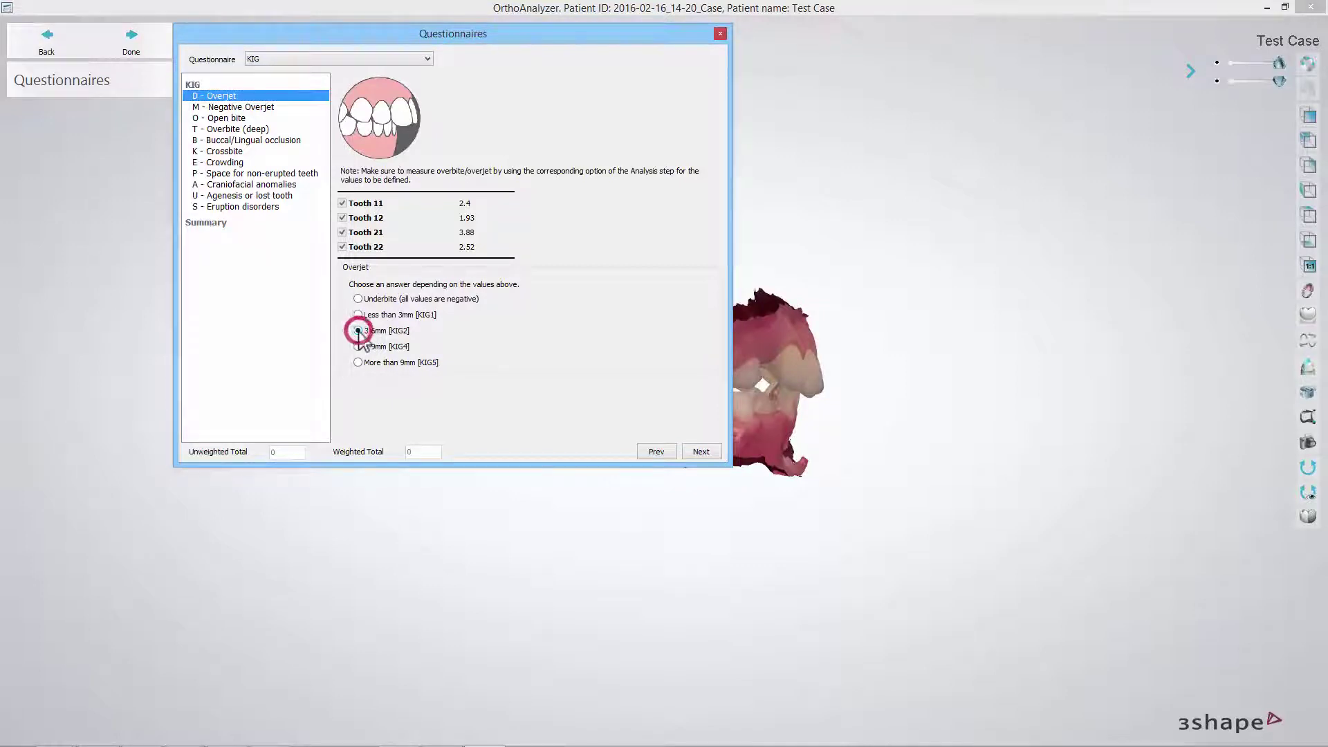
Step: Pass Negative Overjet and answer Open bite as overbite, all values positive
left_click(697, 455)
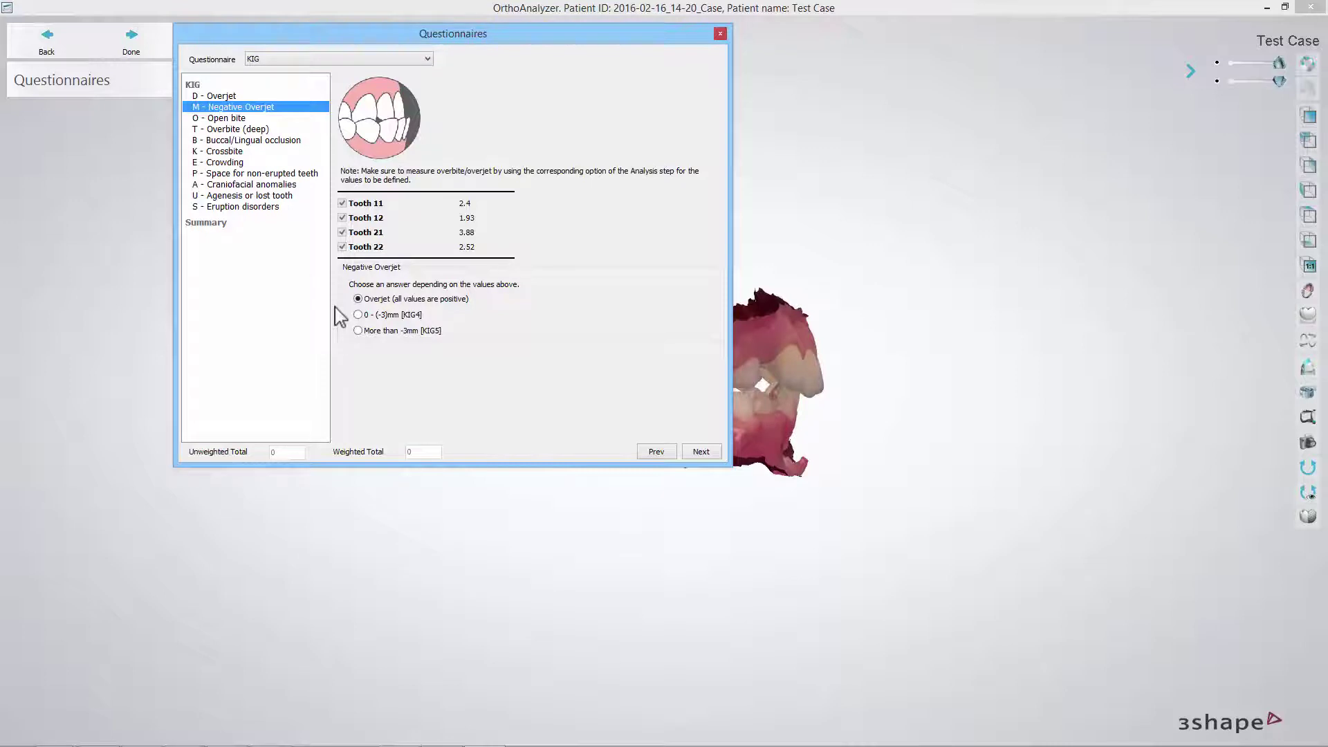
left_click(698, 452)
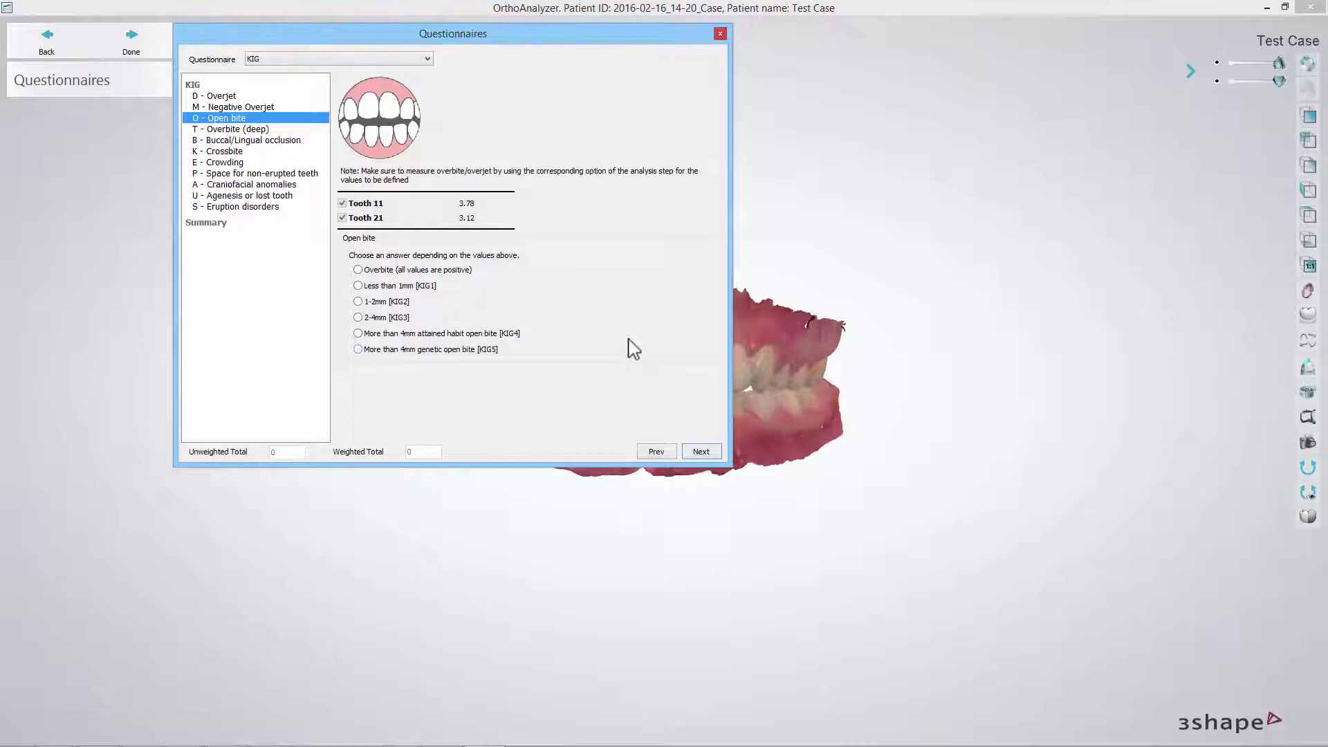
left_click(359, 271)
Step: Answer deep Overbite as Over 3 mm [KIG2], reaching Buccal/Lingual occlusion
left_click(702, 453)
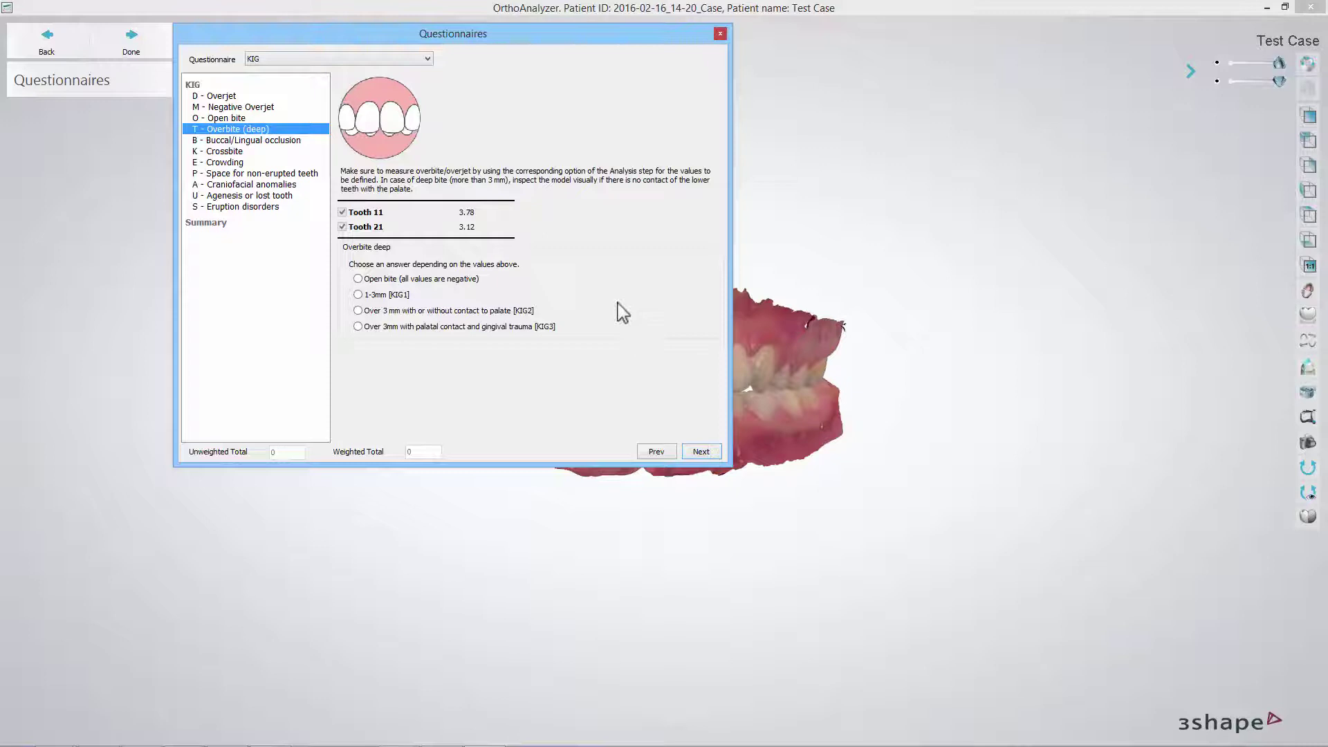
left_click(360, 312)
left_click(697, 453)
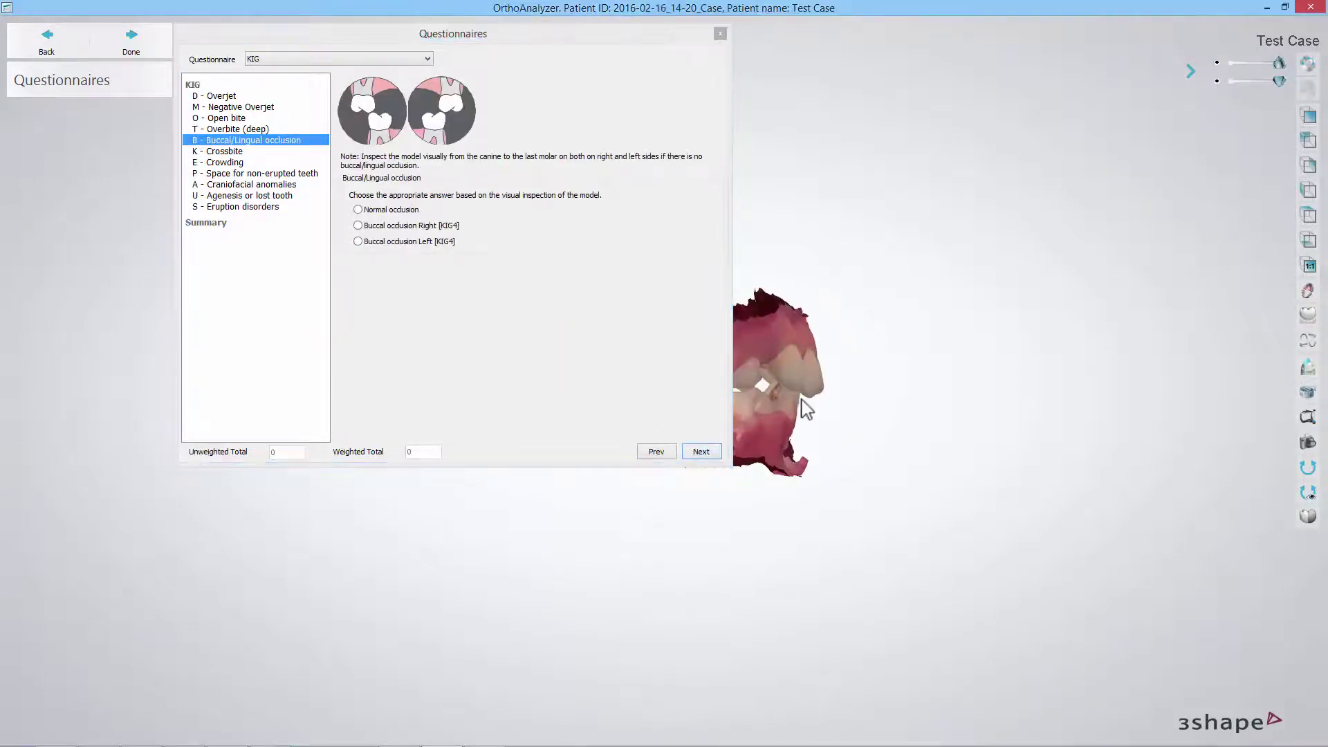
Step: Check the jaw in side, frontal and 2D cross-section views; answer Normal occlusion
right_click_drag(830, 416, 1095, 412)
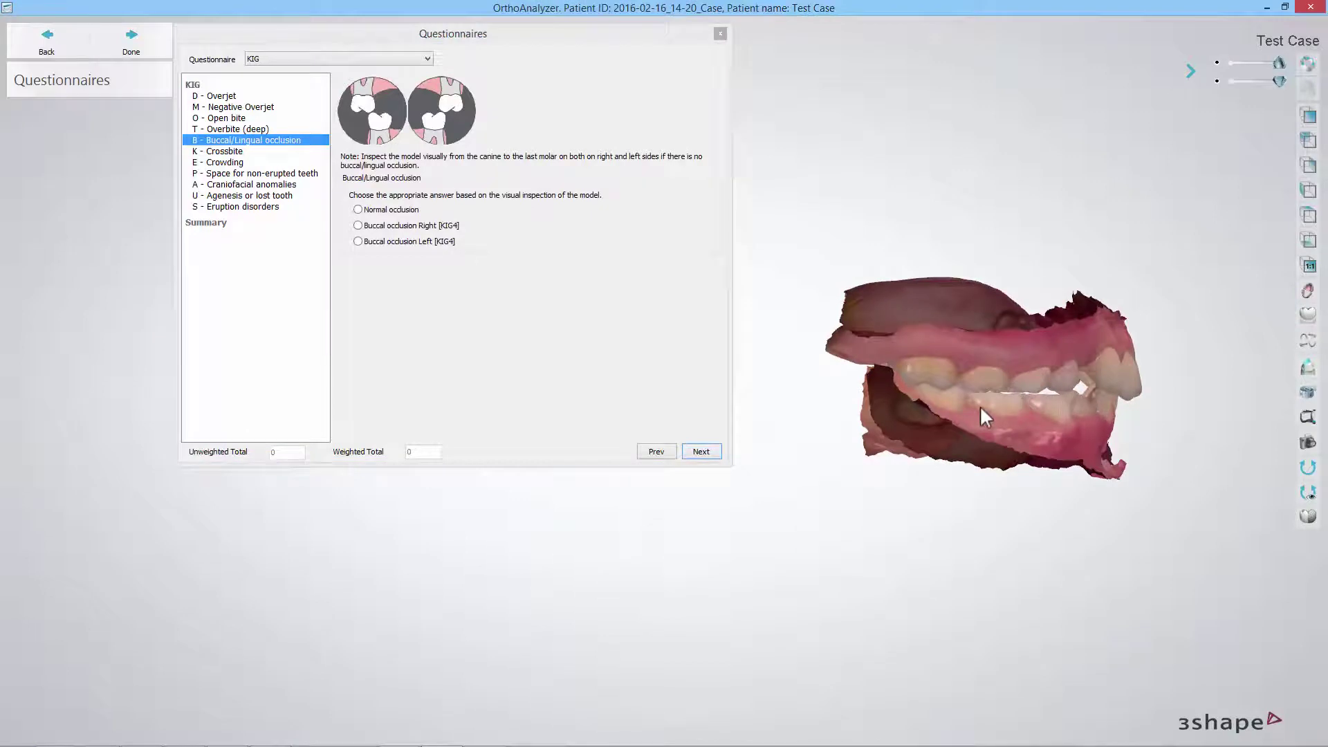
right_click_drag(965, 406, 1001, 408)
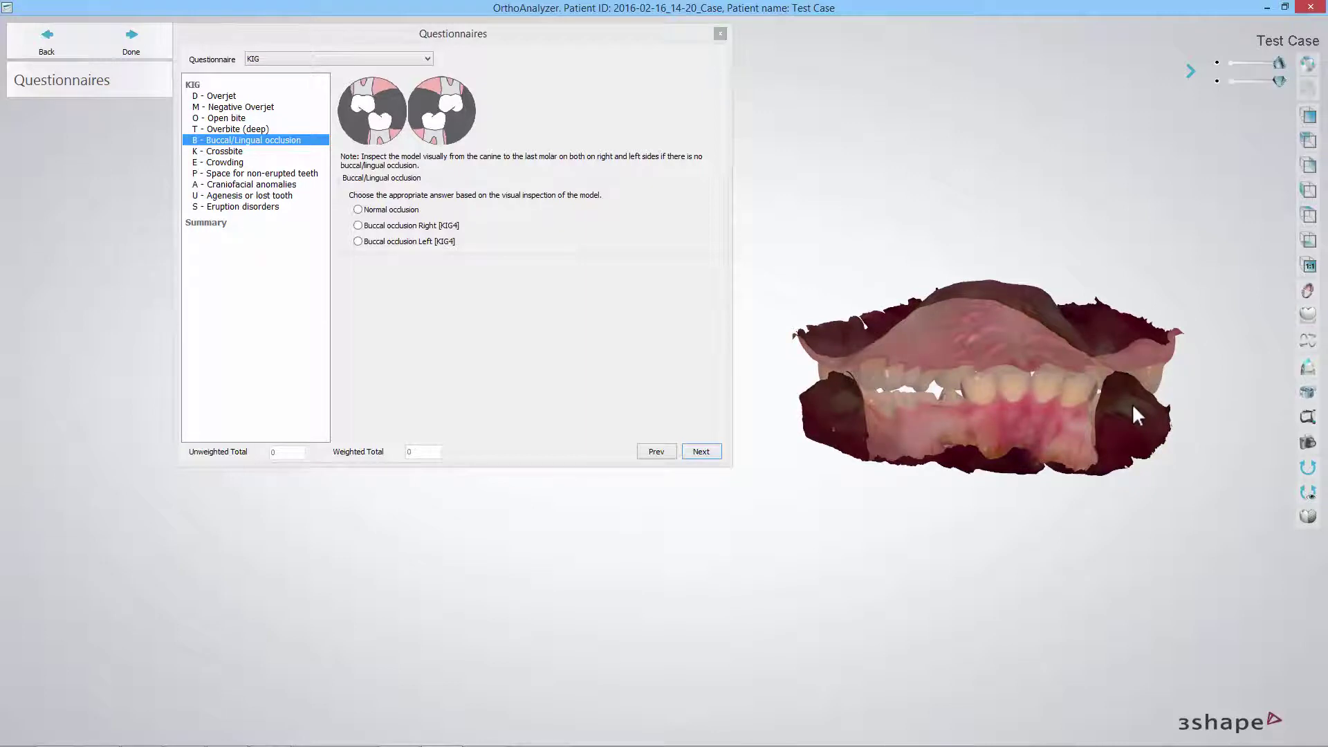
left_click(1306, 371)
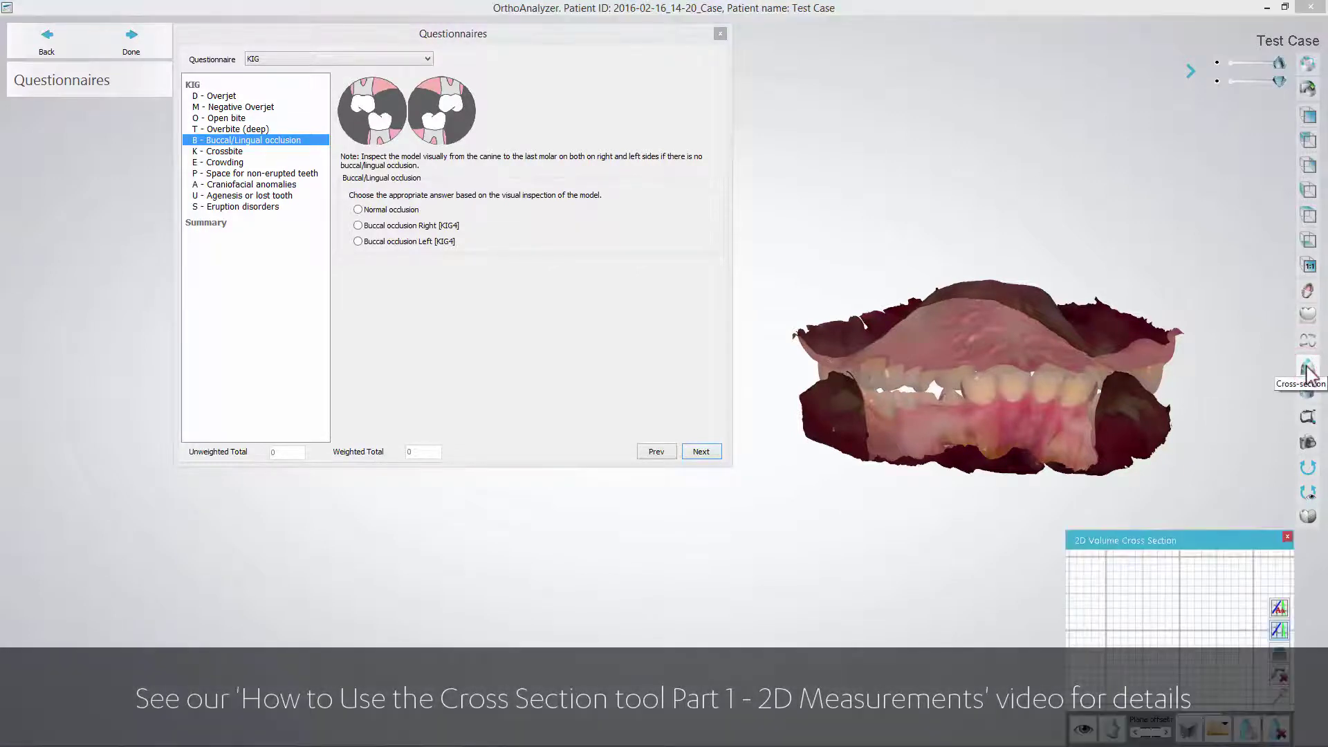
mouse_move(1068, 442)
right_mouse_down()
mouse_move(1074, 529)
mouse_move(1053, 548)
right_mouse_up()
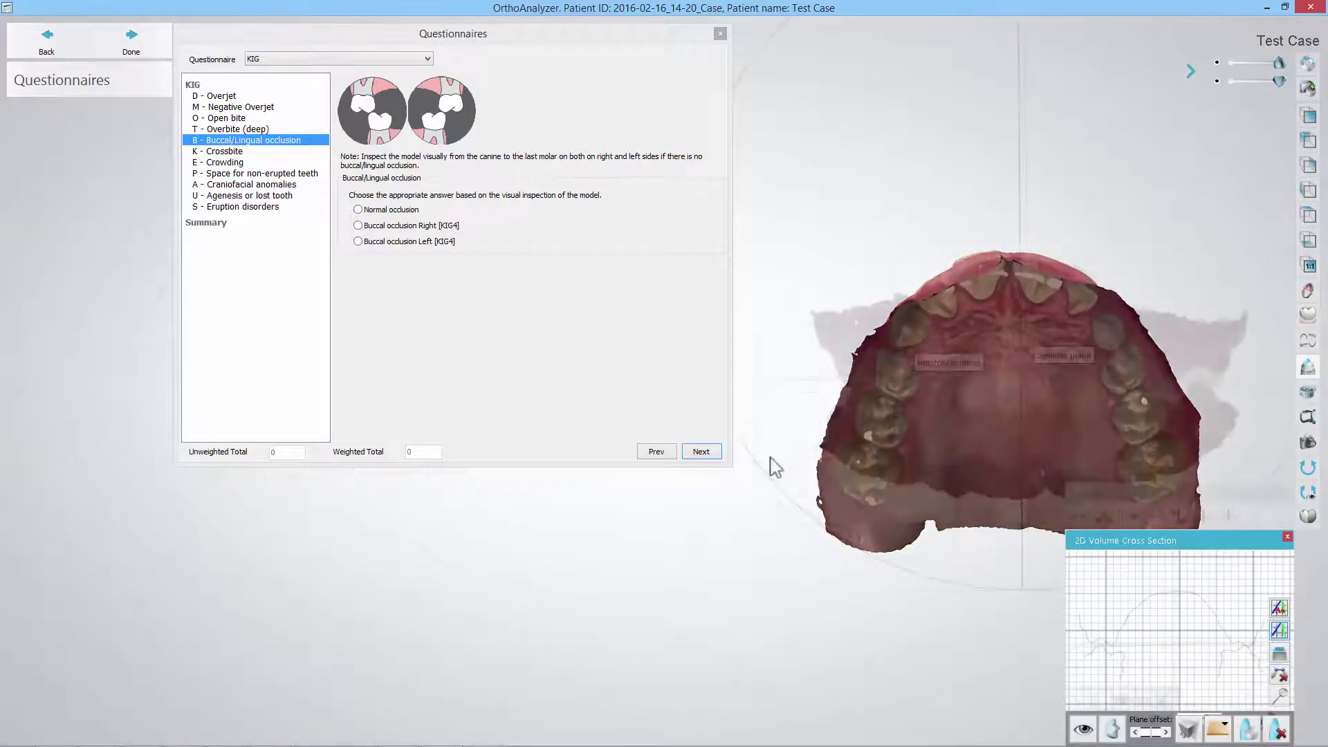
left_click(385, 213)
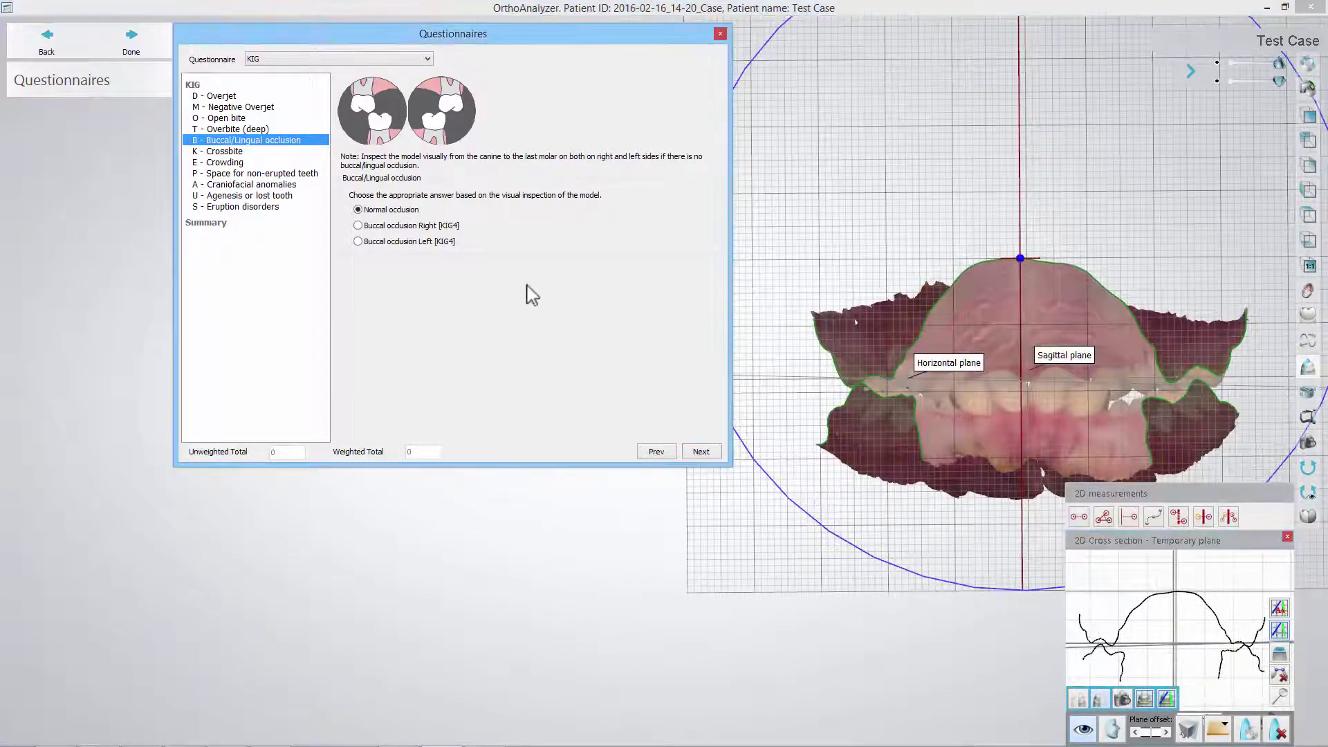
left_click(689, 453)
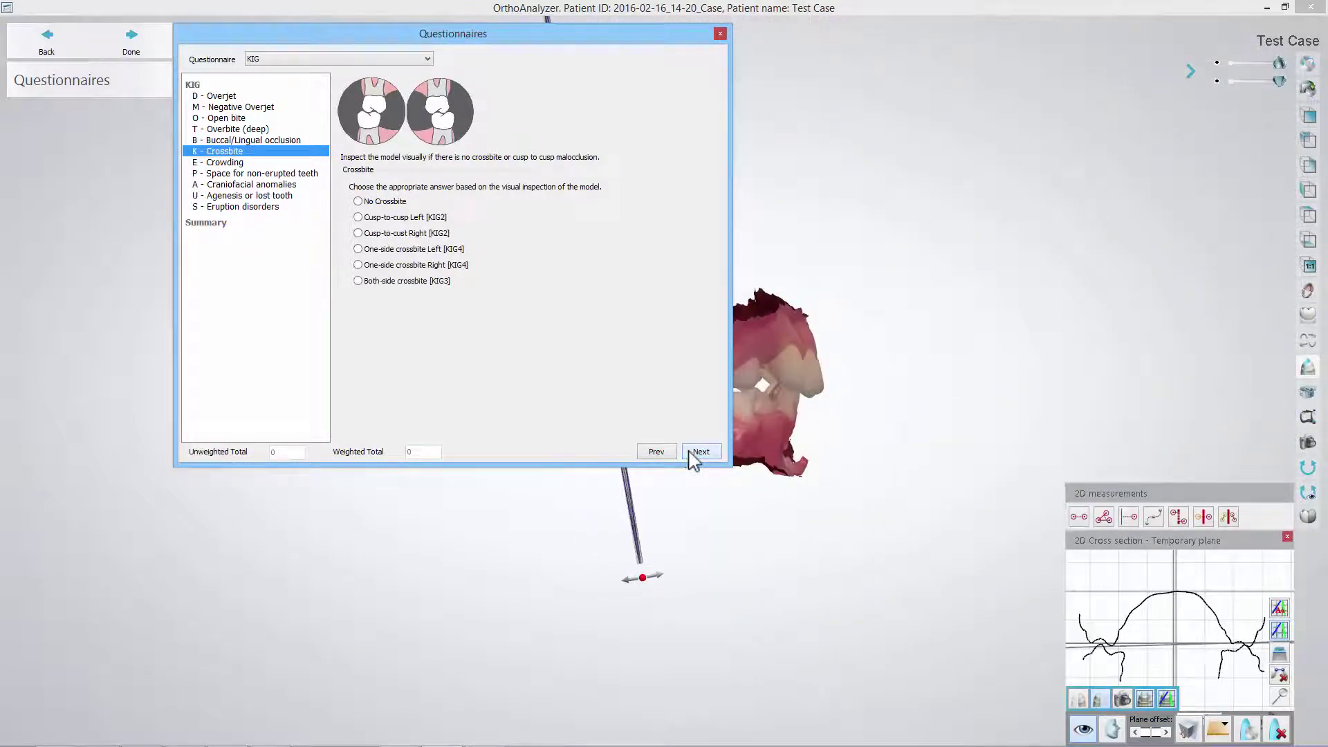
Step: Close the 2D cross-section and turn the jaw and example models to face forward
left_click(1286, 536)
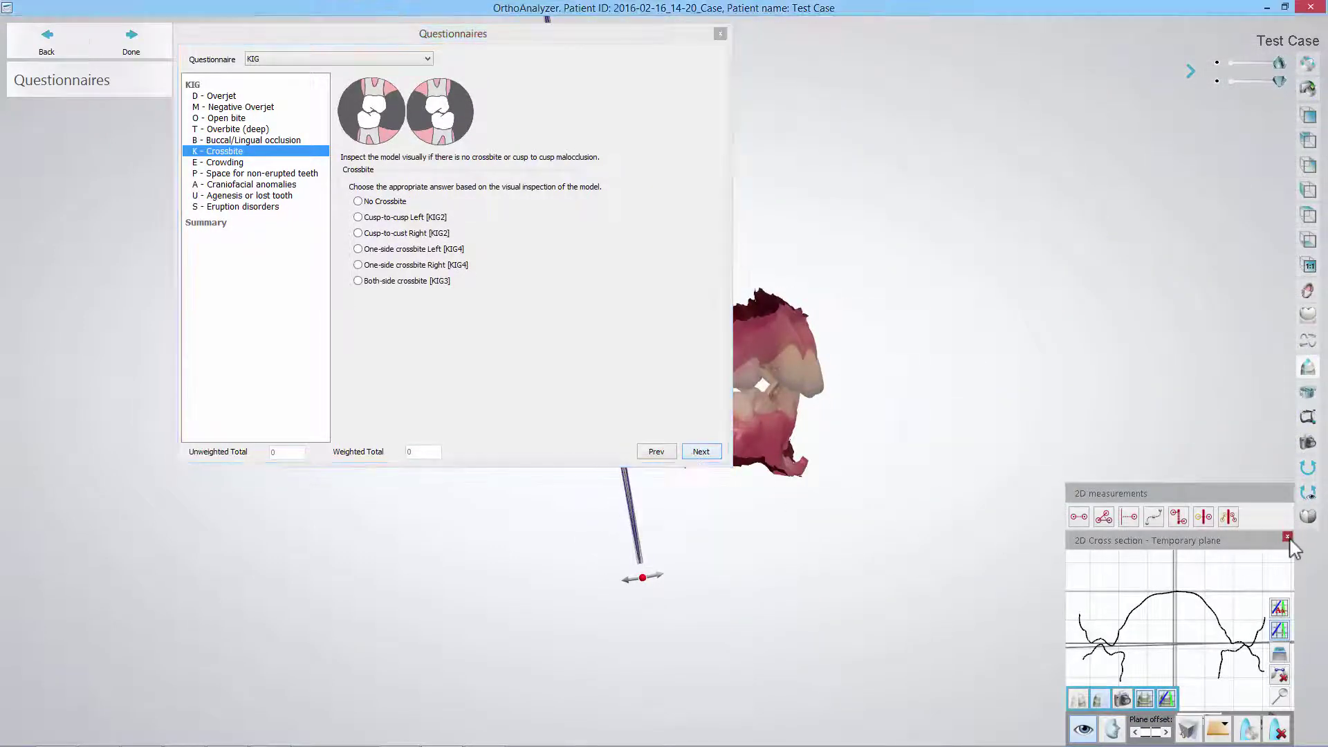
mouse_move(783, 383)
right_mouse_down()
mouse_move(840, 420)
mouse_move(891, 422)
right_mouse_up()
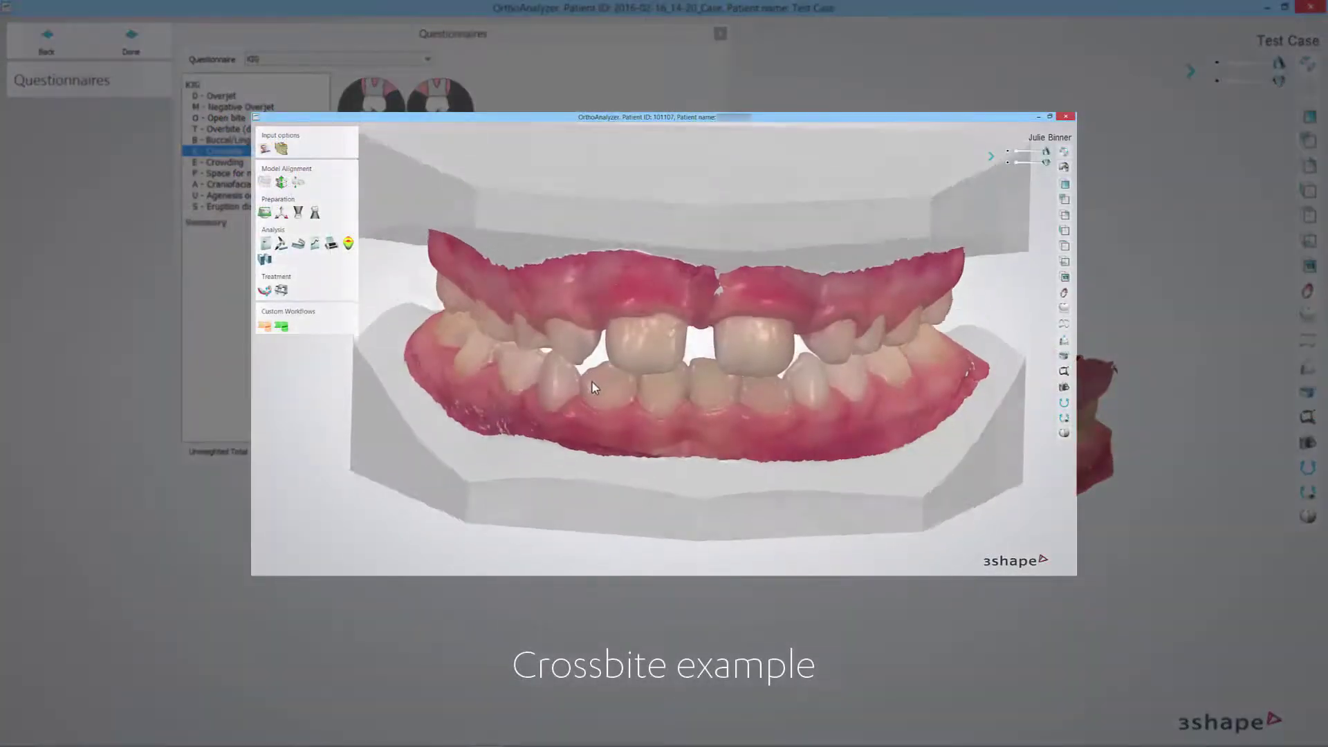
right_click_drag(592, 391, 766, 388)
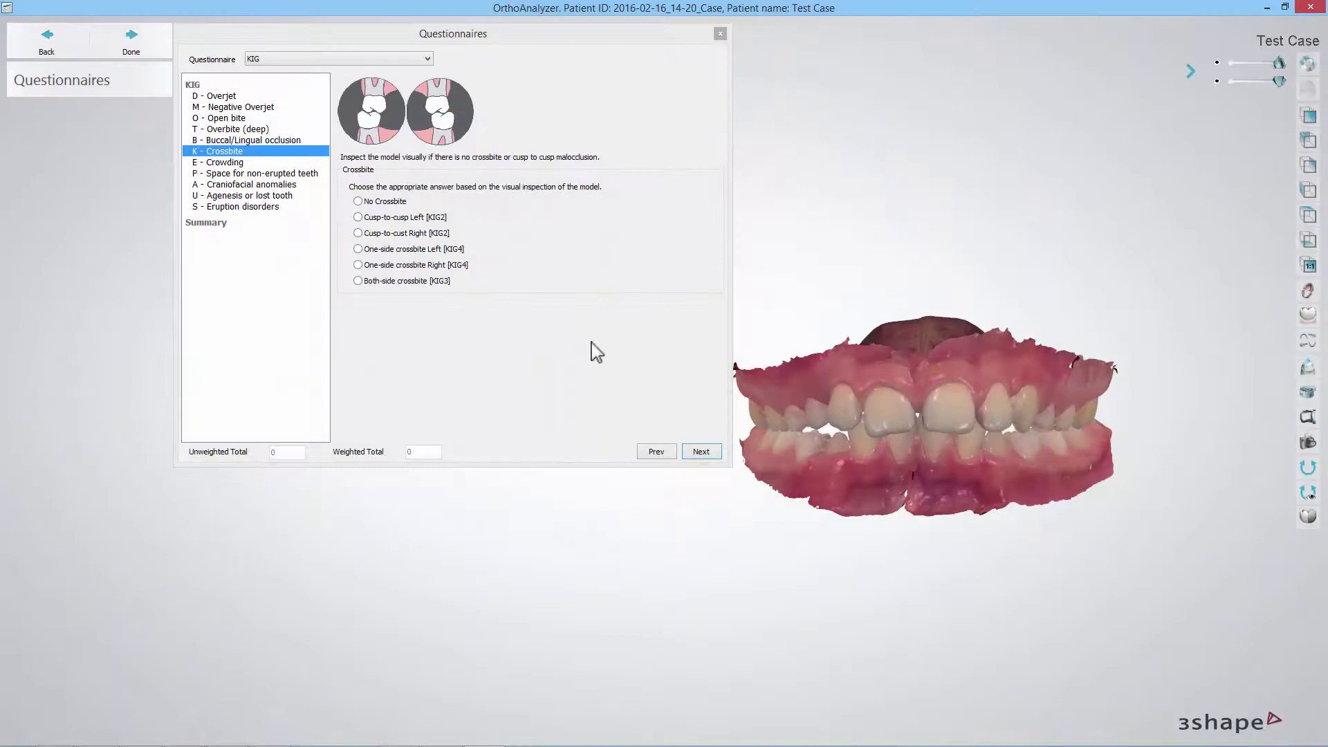
Step: Answer Crossbite as both-side crossbite and move to the Crowding step
left_click(360, 282)
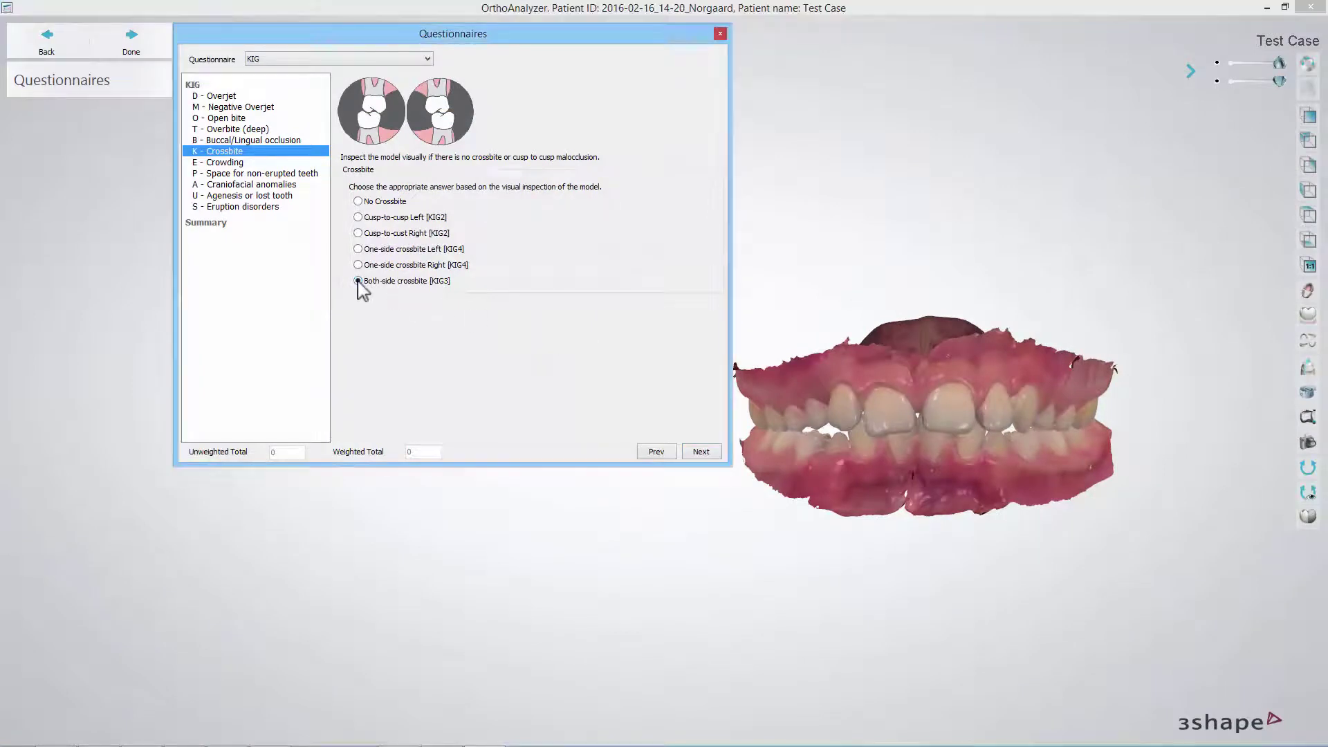
left_click(700, 453)
left_click(773, 406)
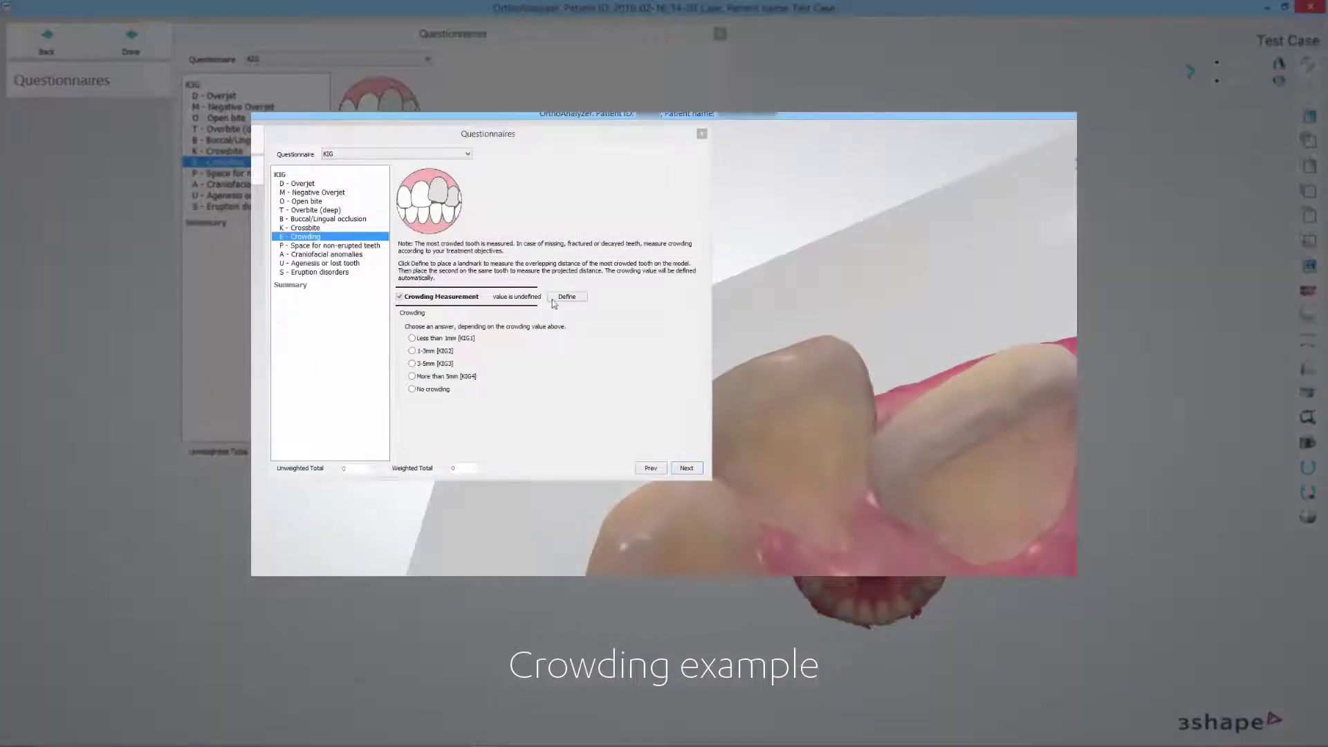
Step: Measure crowding between two landmarks on the tooth and answer No crowding
left_click(555, 299)
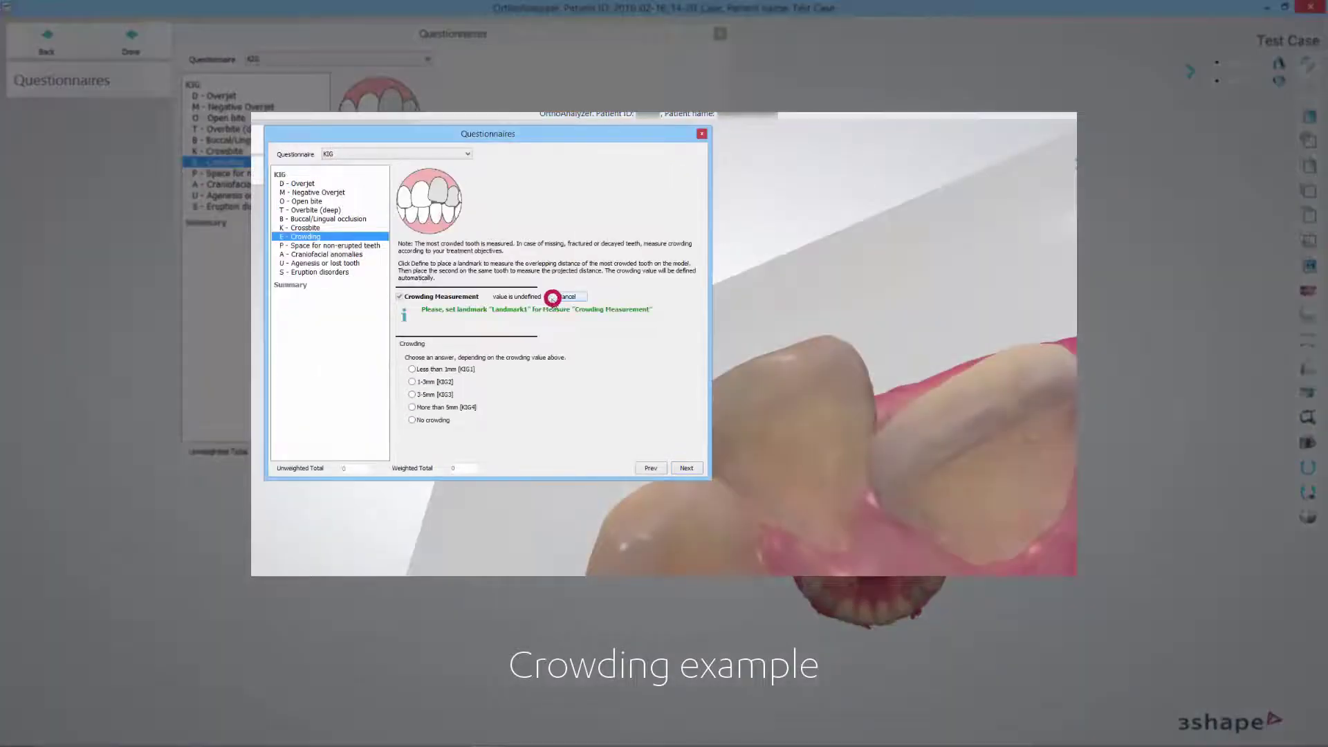
left_click(859, 354)
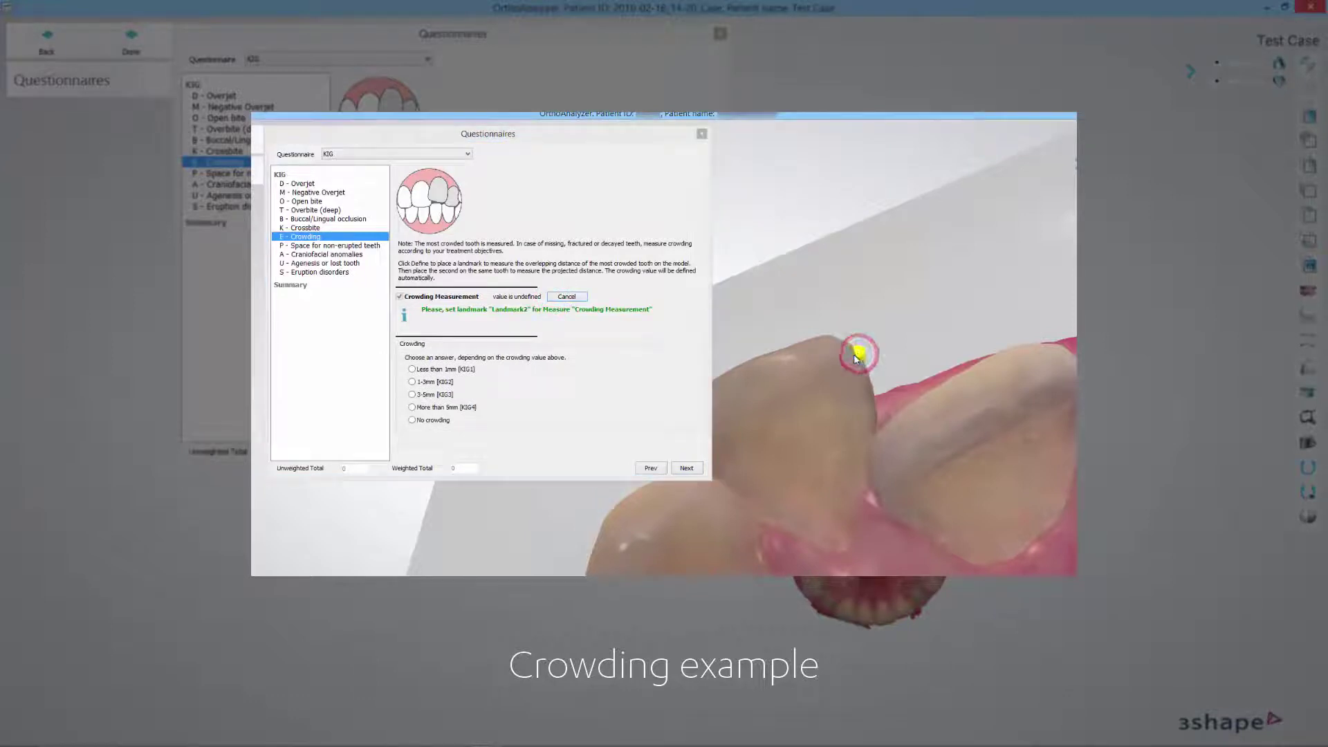
left_click(816, 375)
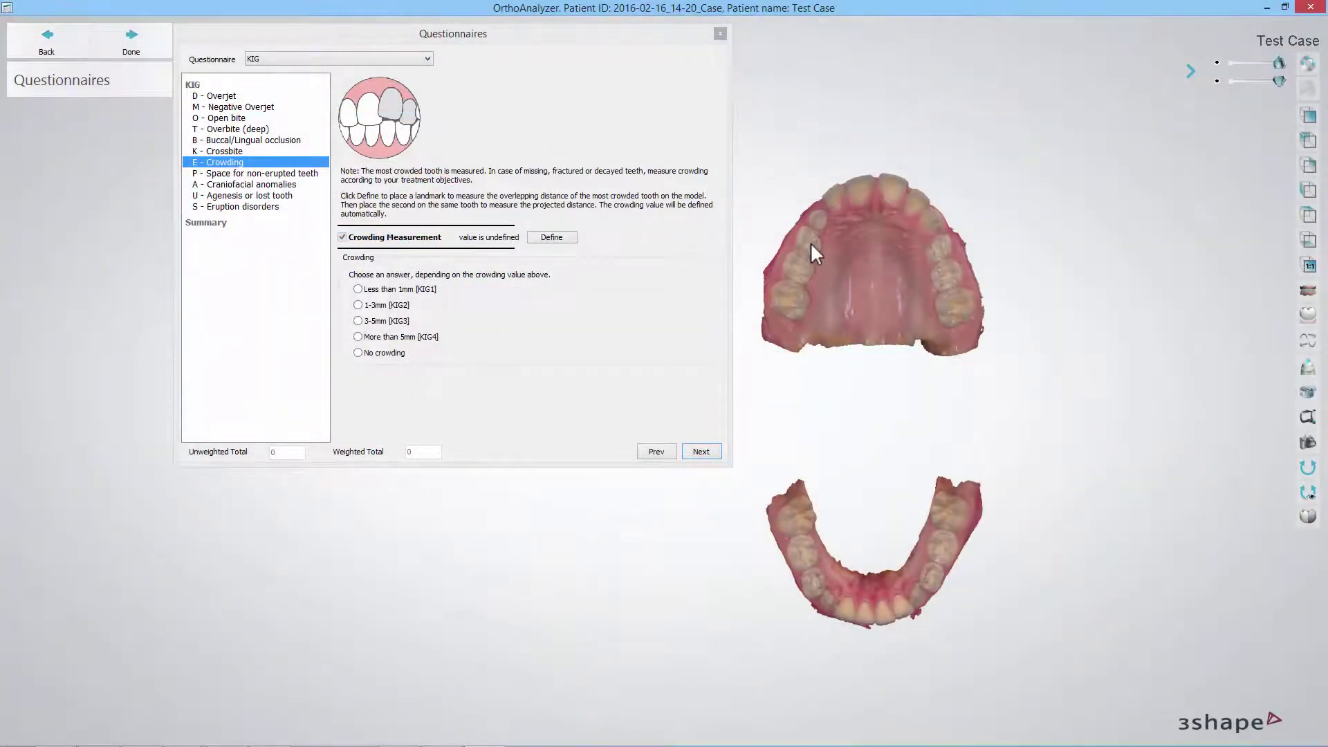
left_click(394, 353)
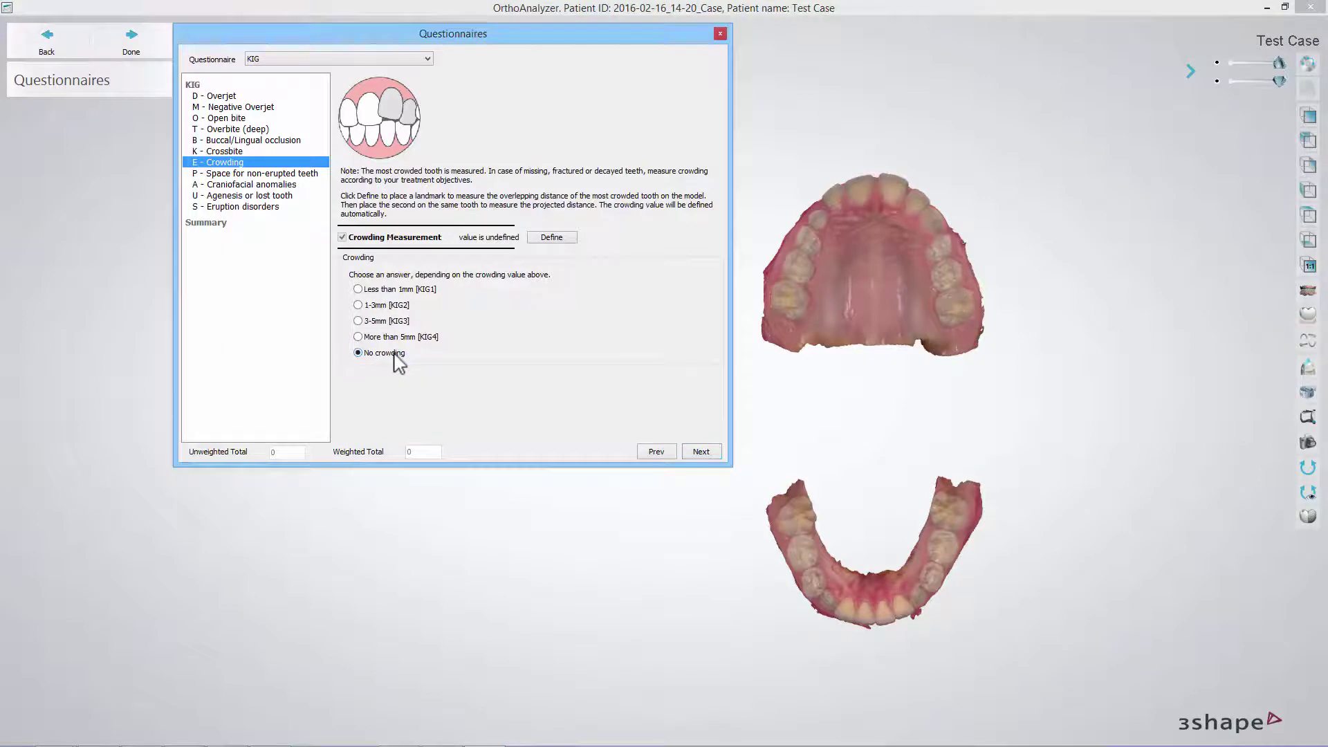
Step: Answer Space for non-erupted teeth with No non erupted teeth, reaching Craniofacial anomalies
left_click(701, 451)
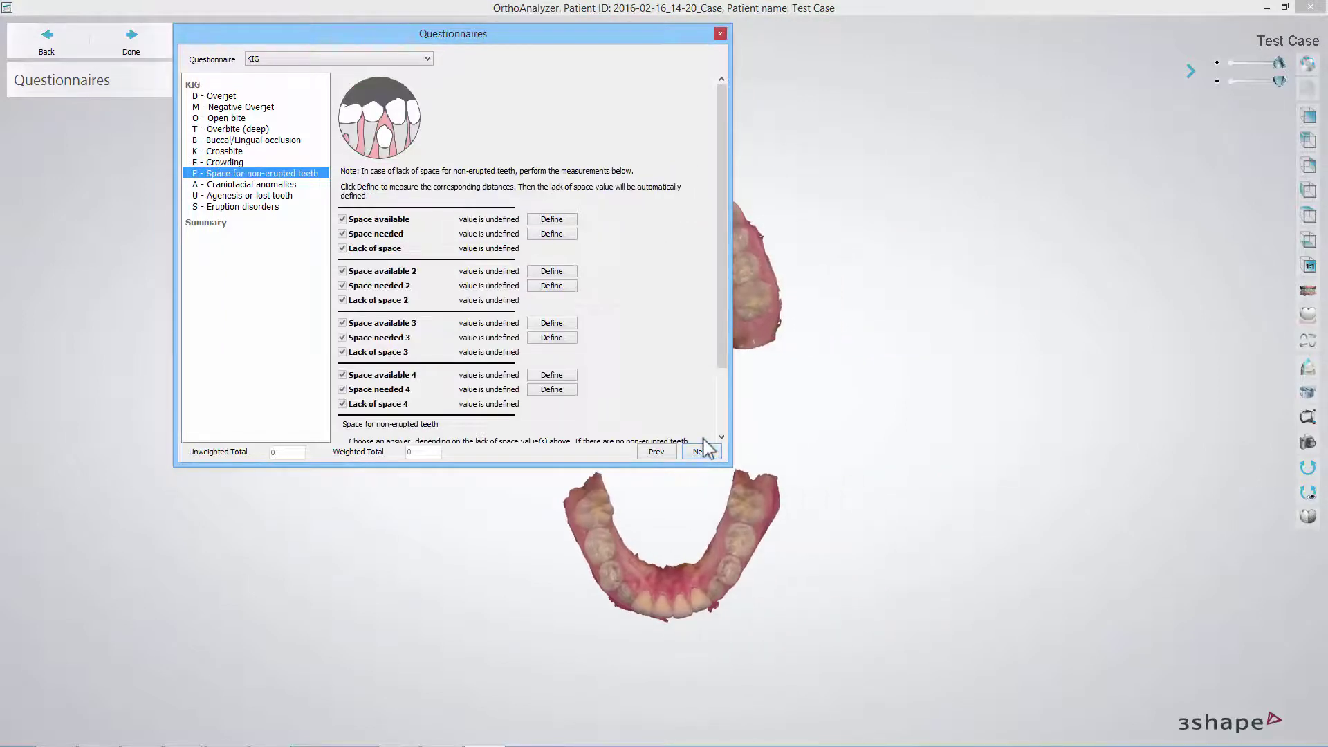
scroll(671, 412, "down", 1)
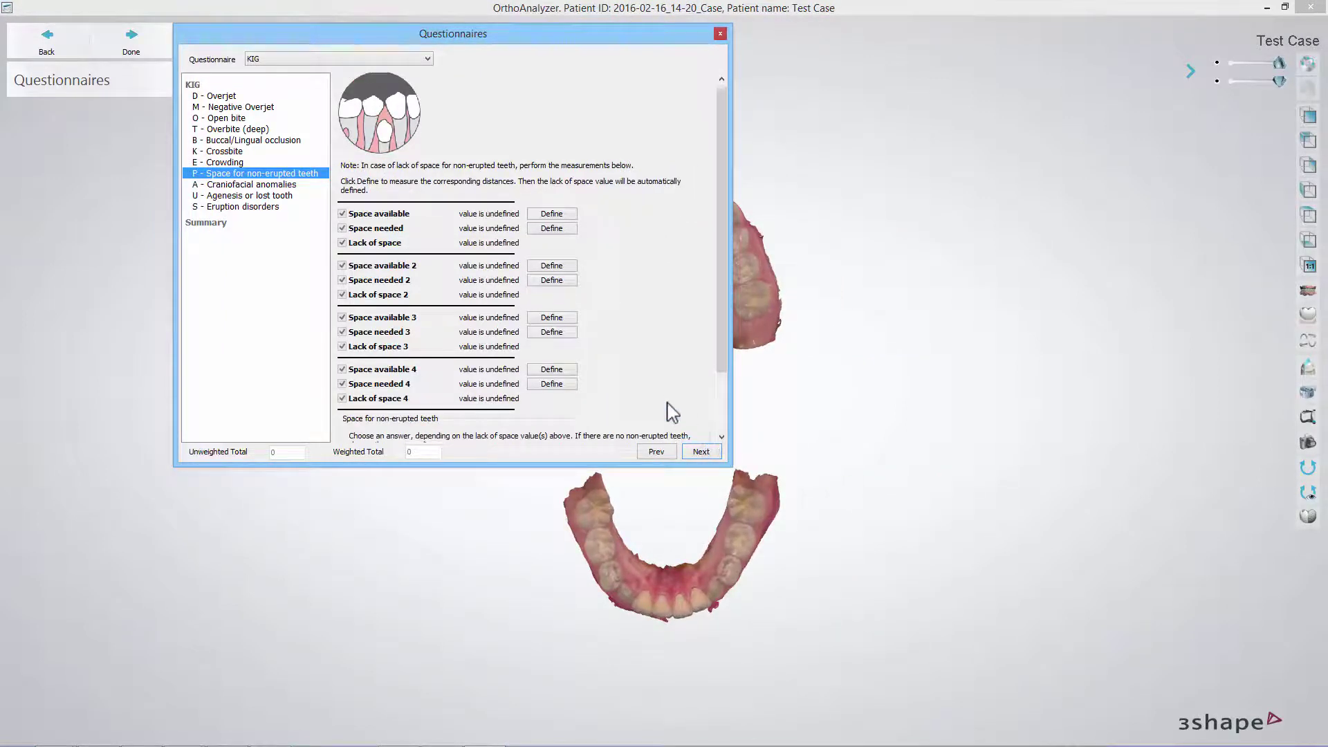
scroll(671, 413, "down", 1)
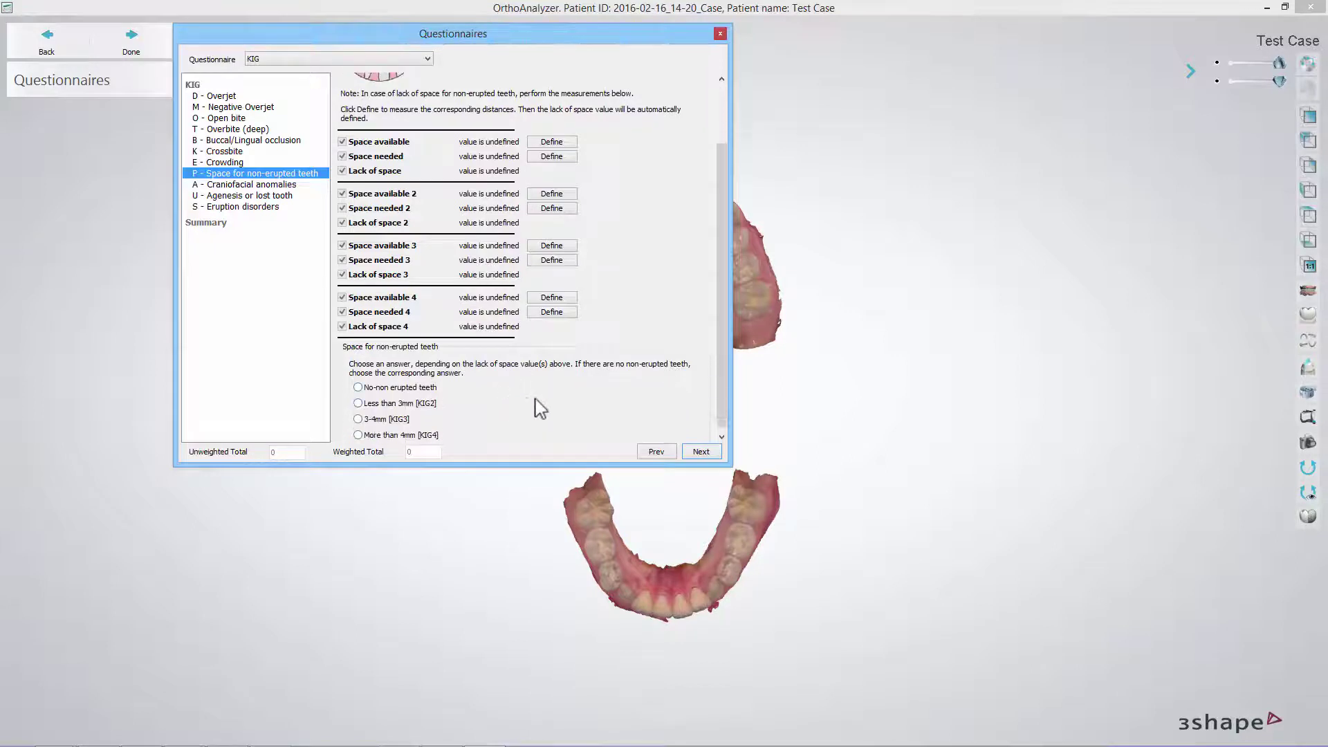
right_click_drag(747, 424, 955, 432)
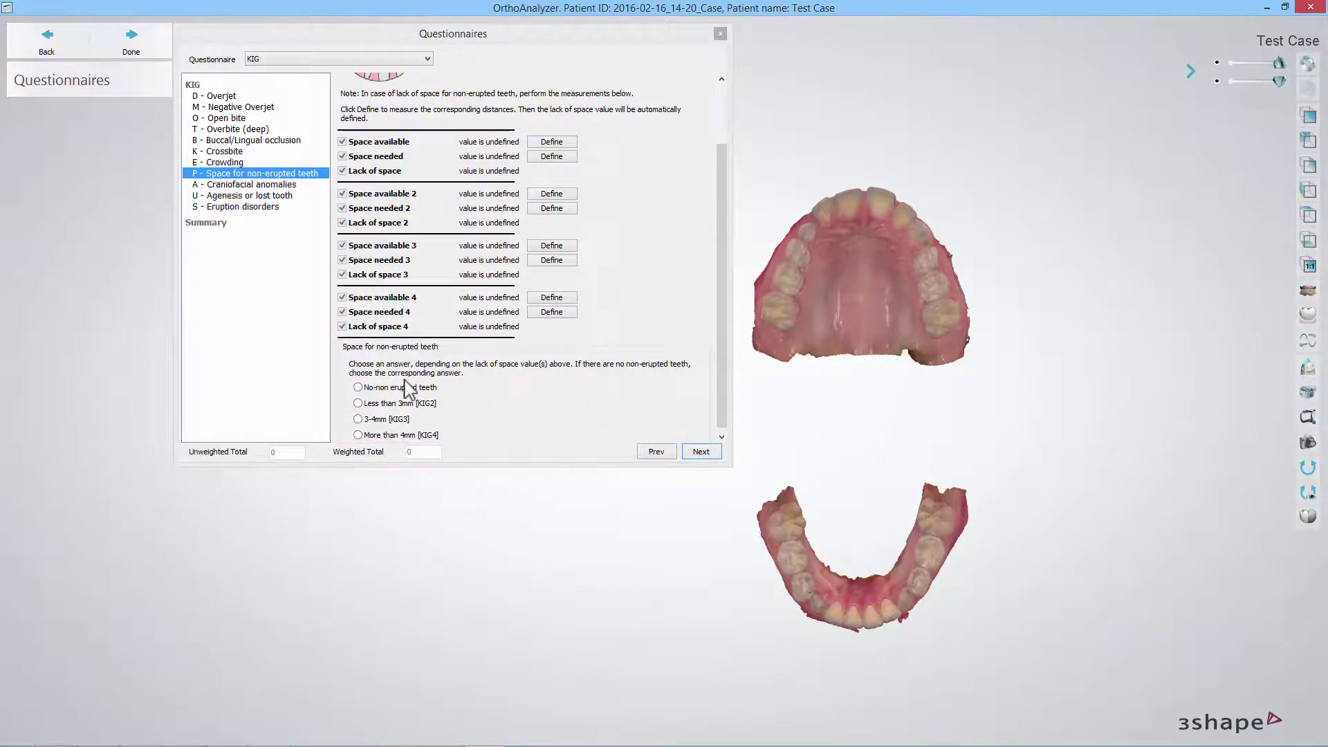
left_click(405, 381)
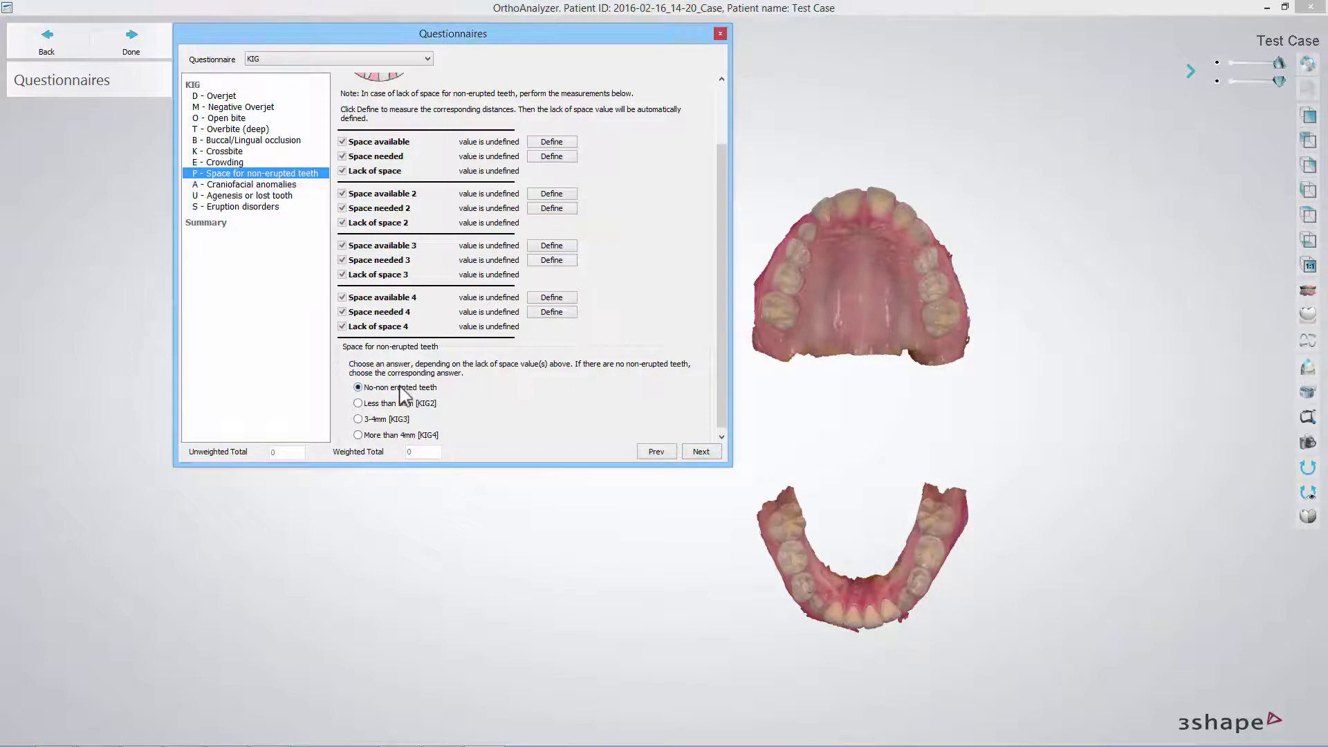
left_click(702, 452)
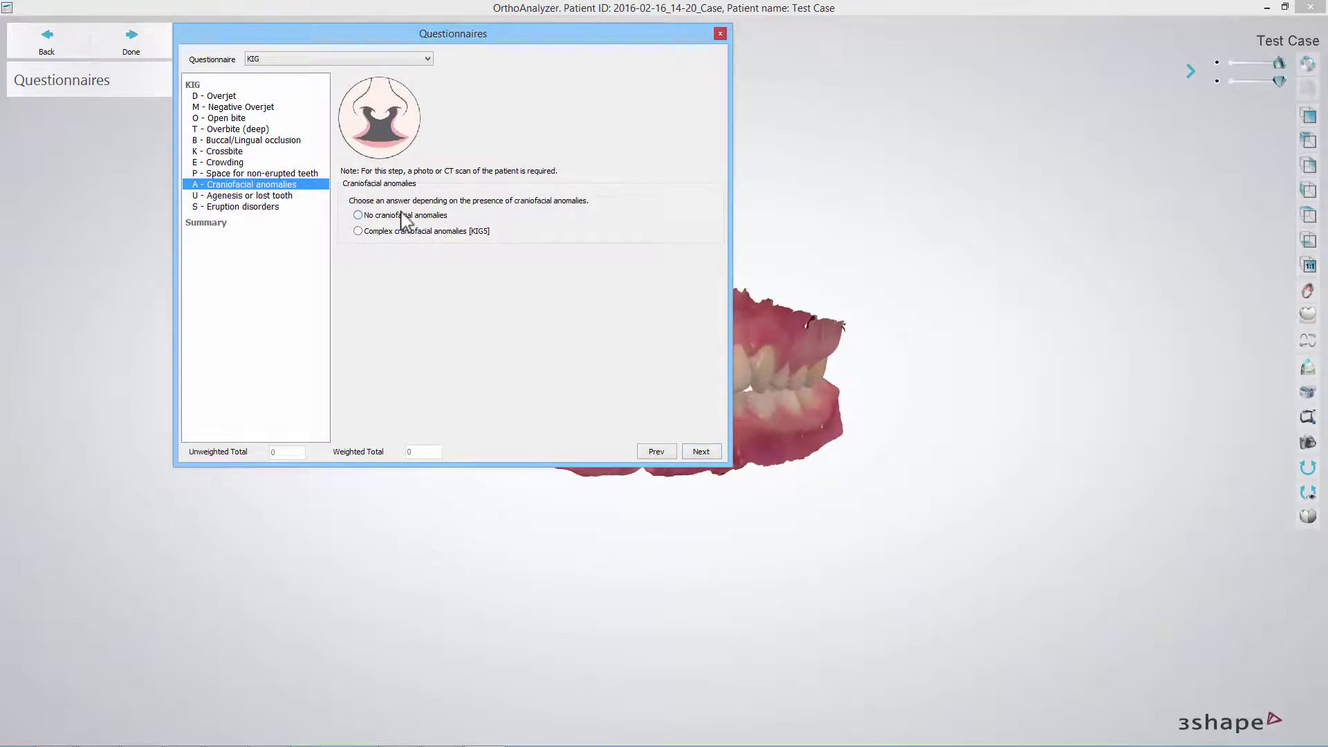
Step: Answer No for craniofacial anomalies, agenesis or lost tooth, and eruption disorders
left_click(404, 215)
left_click(702, 452)
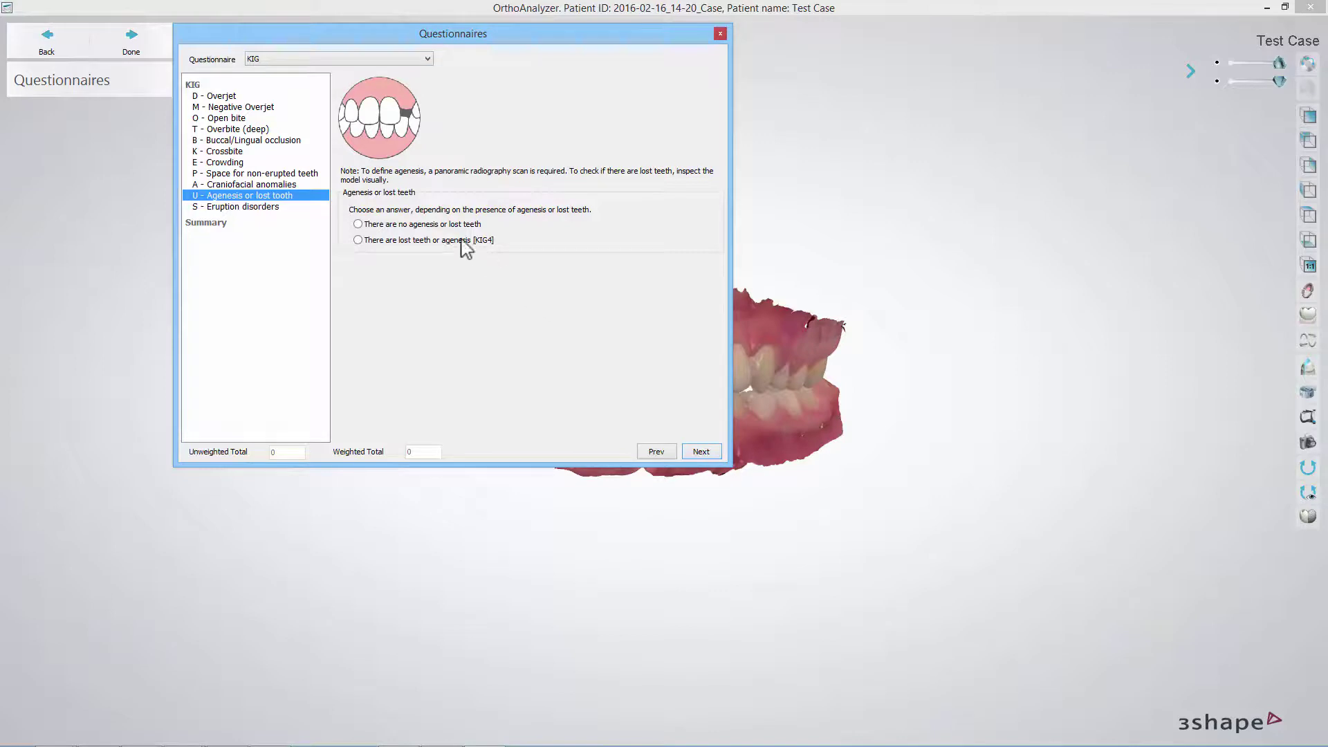
left_click(440, 225)
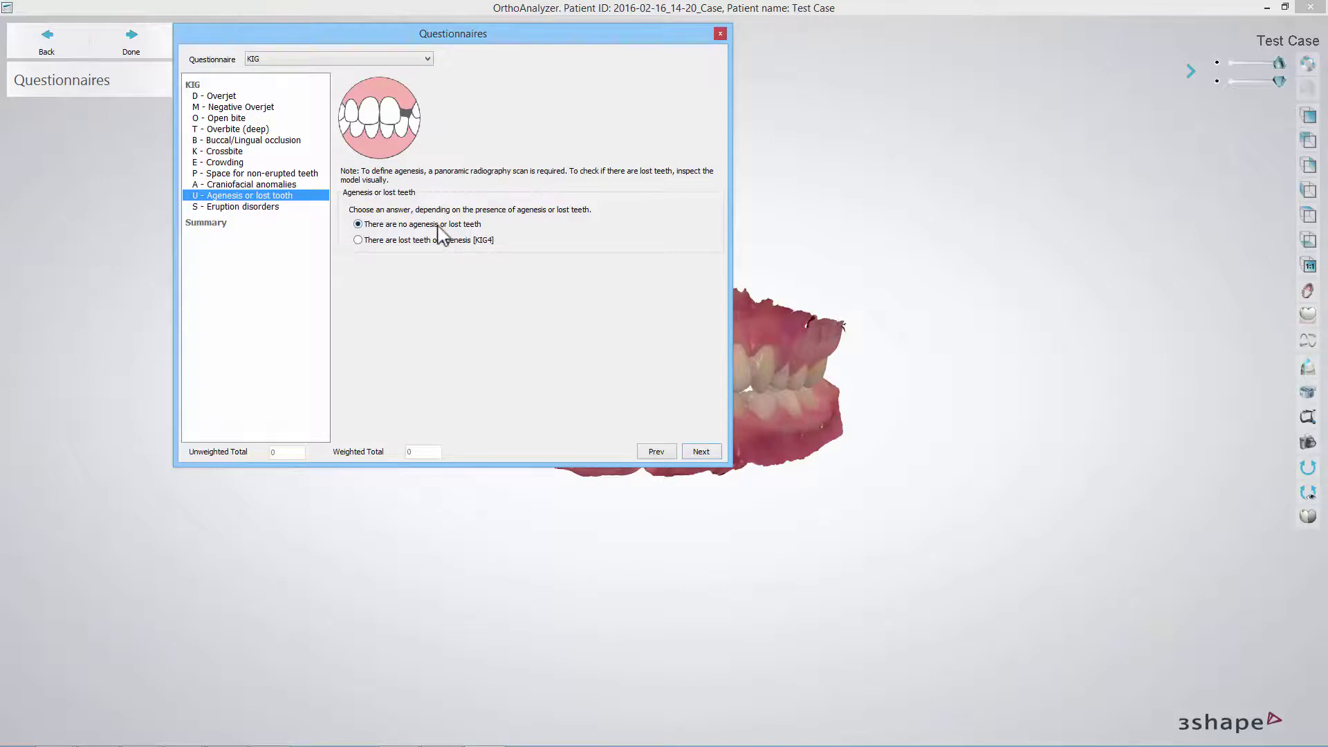
left_click(701, 454)
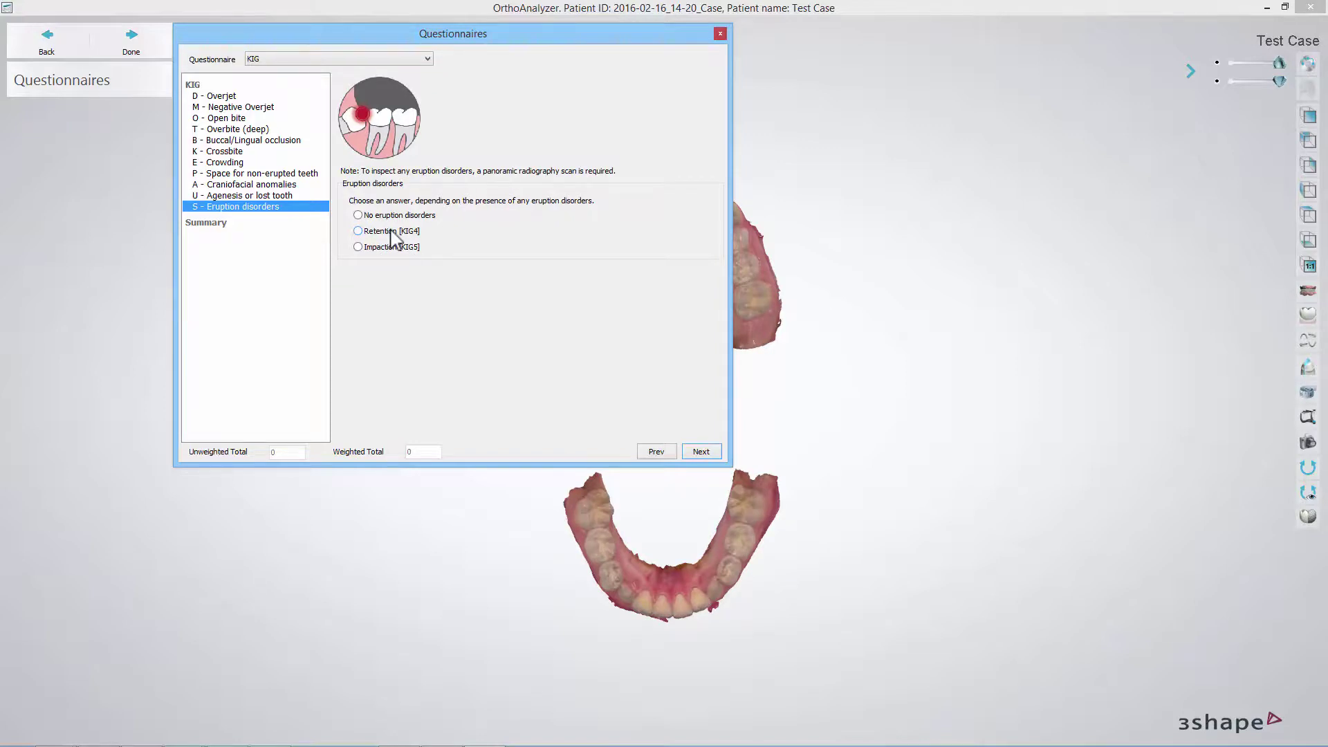
left_click(402, 216)
left_click(699, 453)
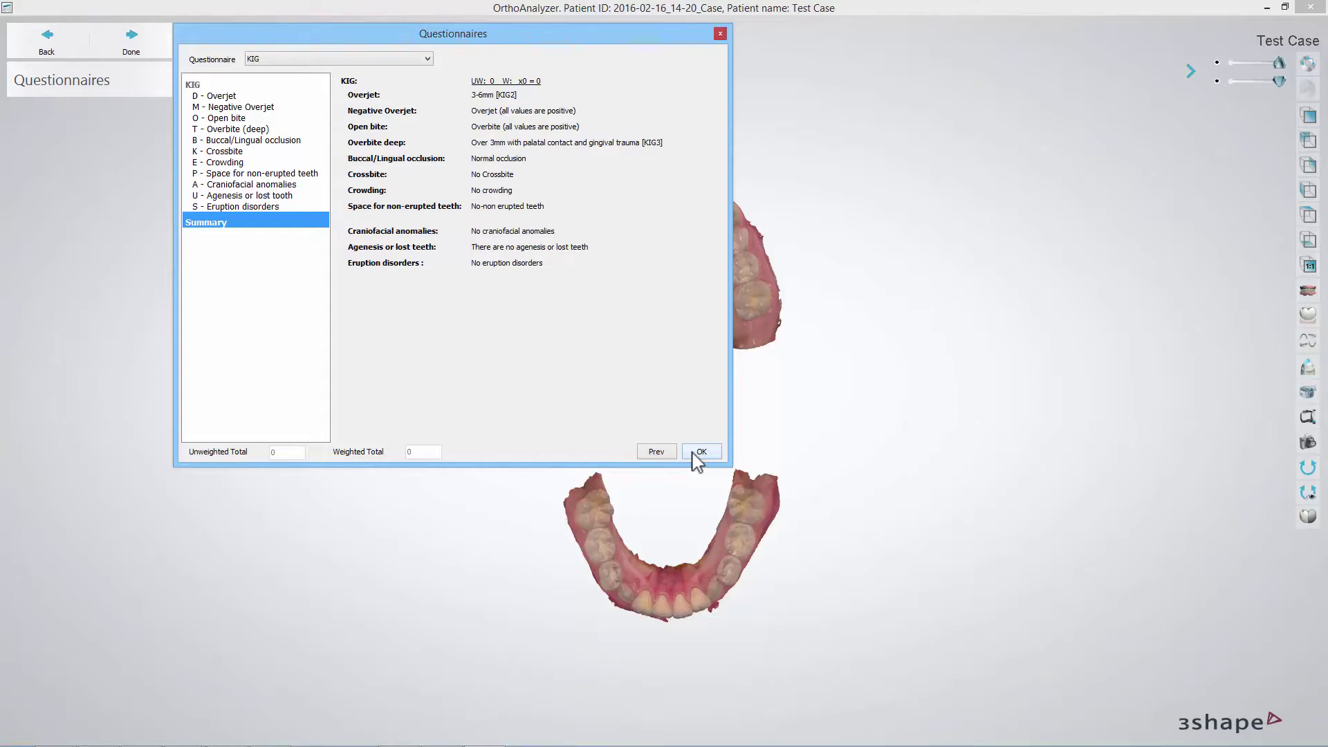
Step: Confirm the KIG Summary with OK to close the Questionnaires dialog
left_click(700, 453)
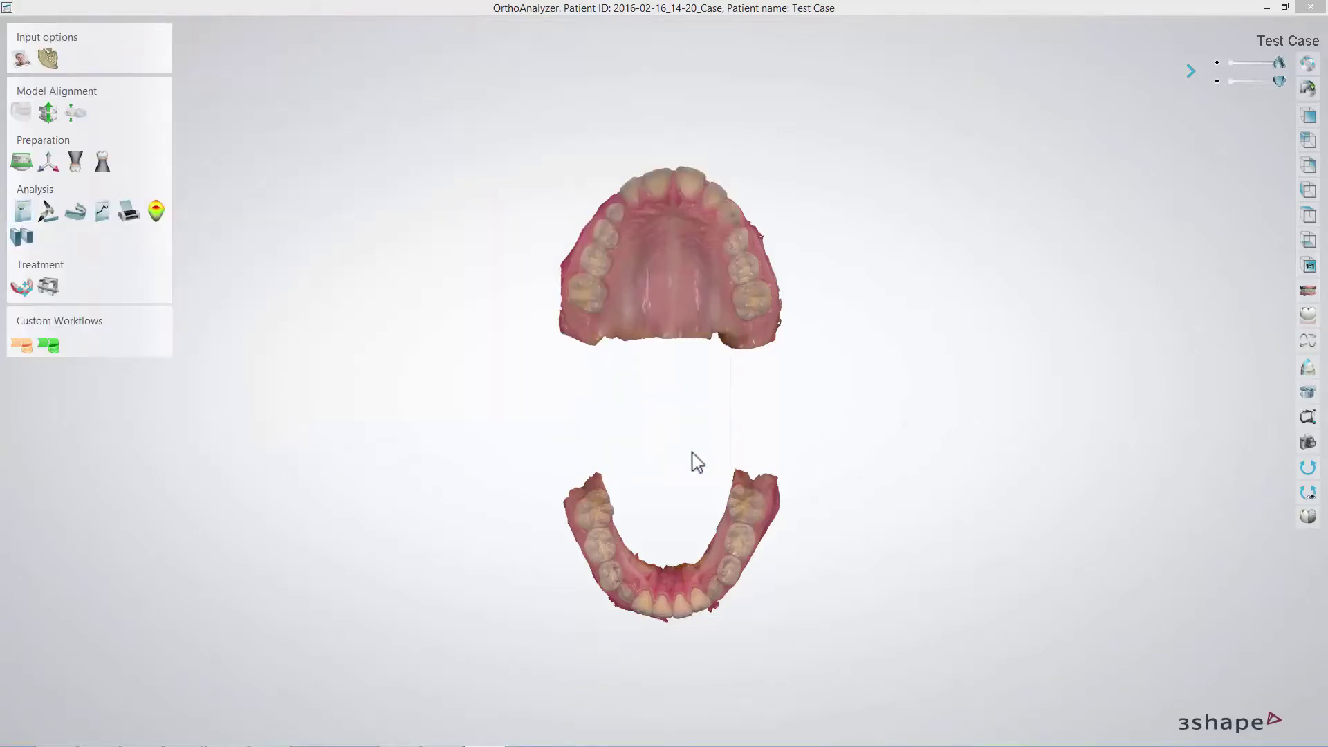